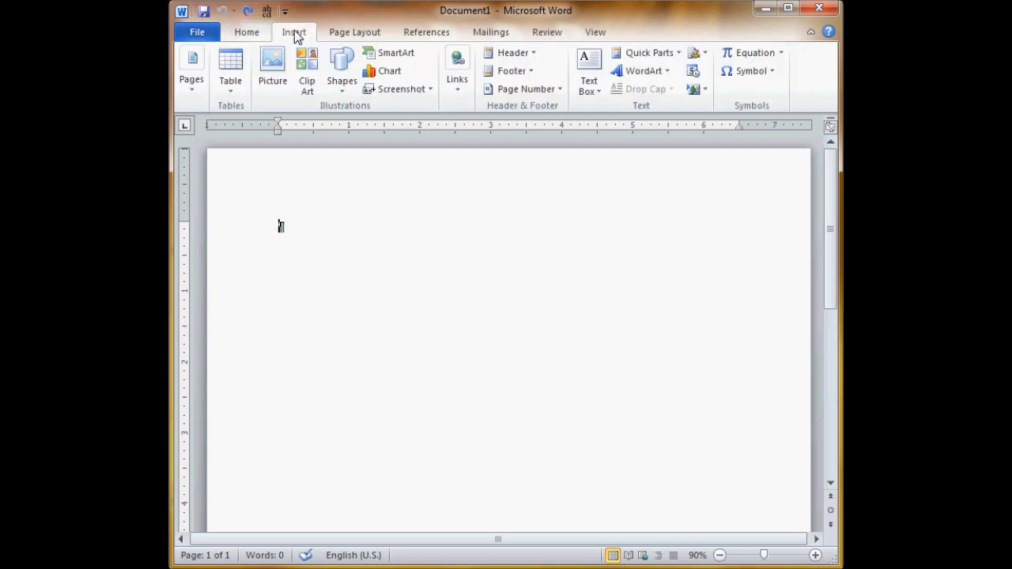
# Step: Insert a table with seven columns and one row at the start of the blank document
pyautogui.click(232, 87)
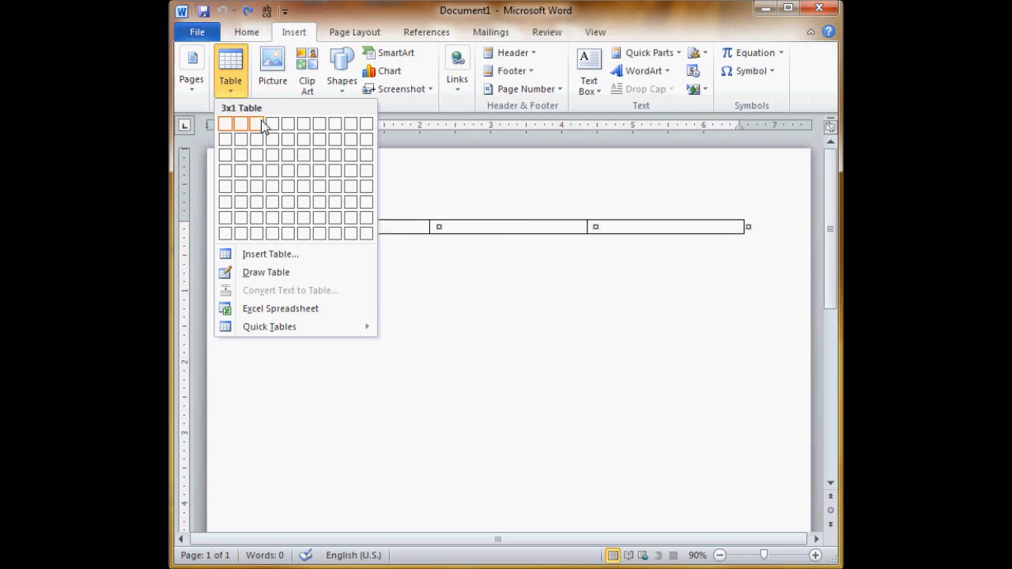
pyautogui.click(303, 129)
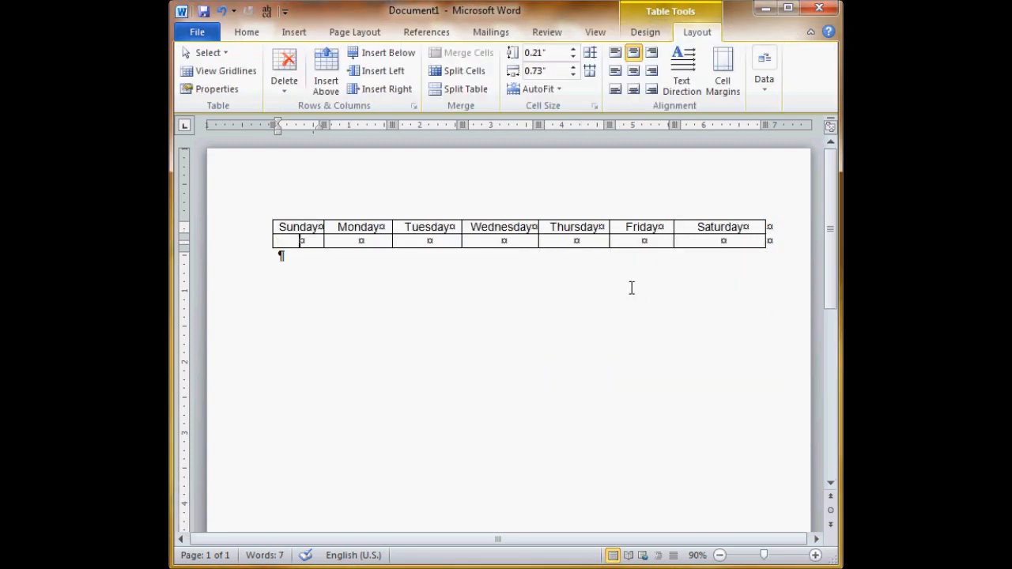
# Step: Enter 1 under Saturday in the first date row, and 1, 3, 4, 5, 6, 7, 8 from Sunday to Saturday in the following row
pyautogui.click(714, 243)
pyautogui.write('1')
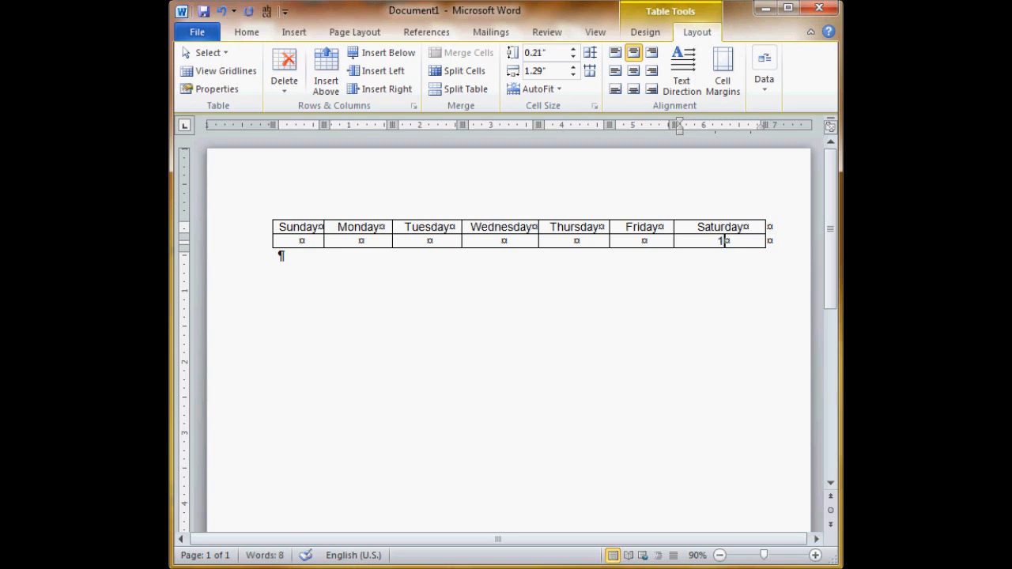
pyautogui.press('Tab')
pyautogui.write('1')
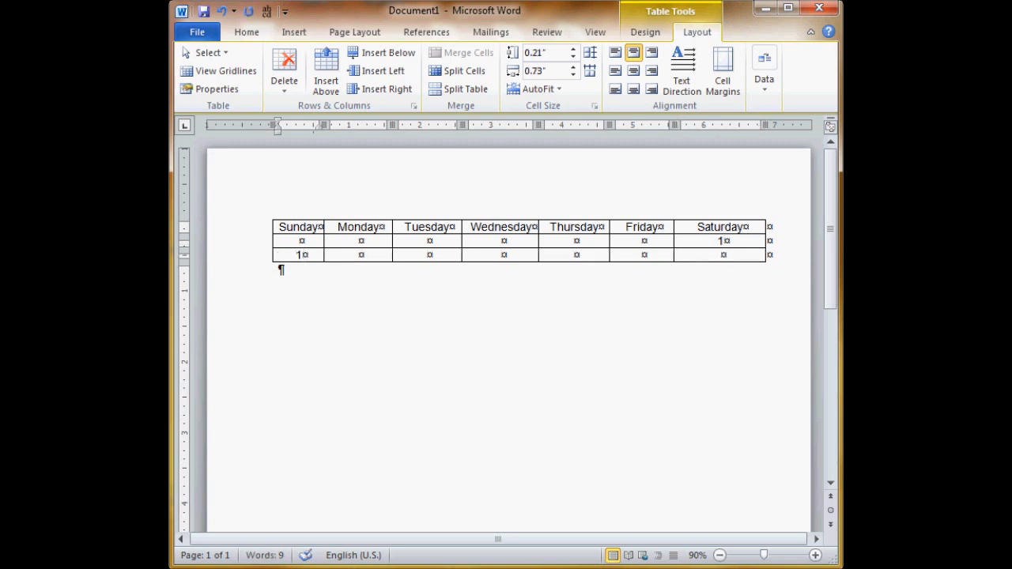
pyautogui.press('Tab')
pyautogui.write('3')
pyautogui.press('Tab')
pyautogui.write('4')
pyautogui.press('Tab')
pyautogui.write('5')
pyautogui.press('Tab')
pyautogui.write('6')
pyautogui.press('Tab')
pyautogui.write('7')
pyautogui.press('Tab')
pyautogui.write('8')
# Step: Continue the dates row by row from 9 under Sunday, ending with 31 in the last row's Sunday cell
pyautogui.press('Tab')
pyautogui.write('9')
pyautogui.press('Tab')
pyautogui.write('10')
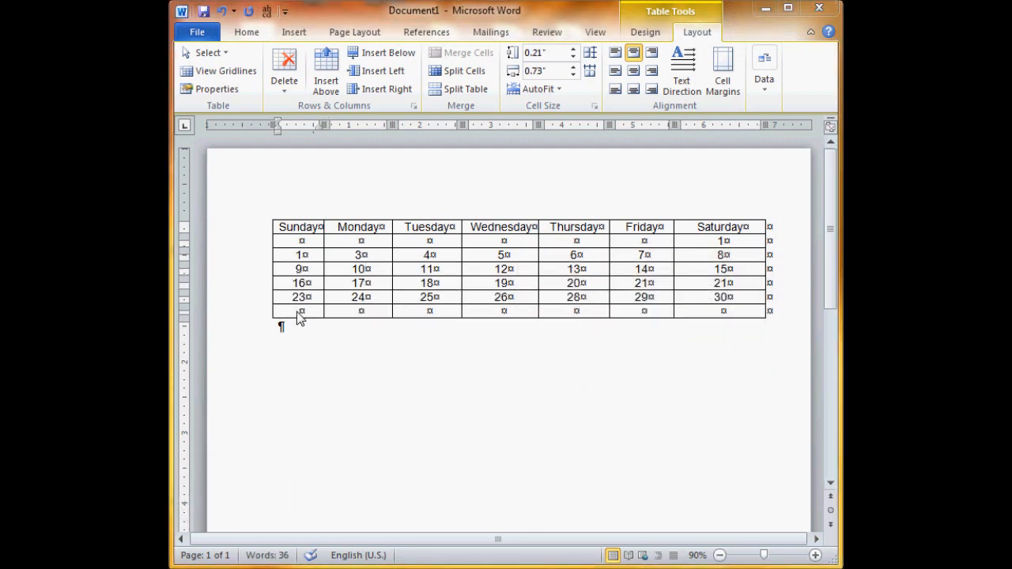
pyautogui.click(293, 311)
pyautogui.write('31')
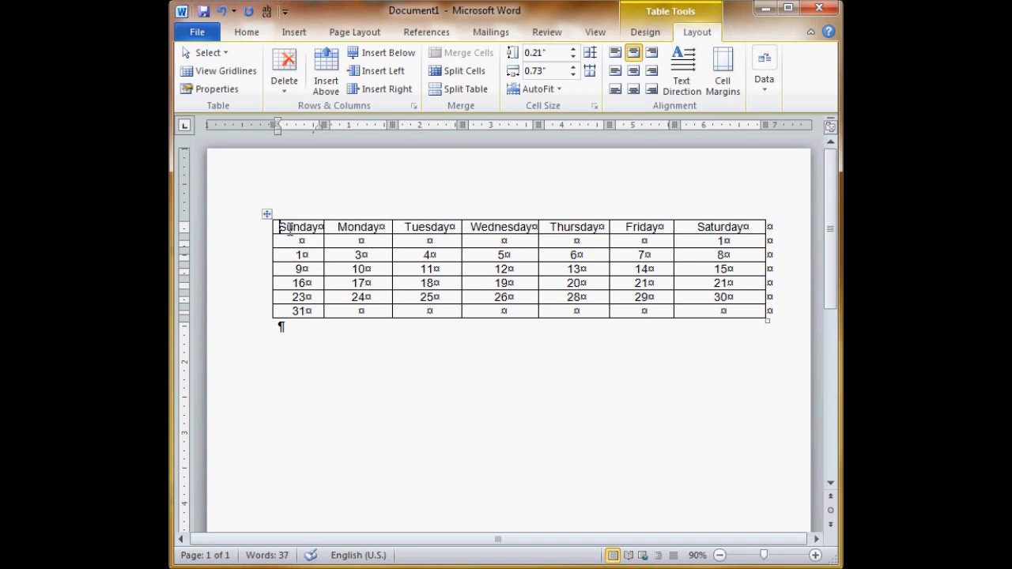
# Step: Insert a row above the weekday headings and increase its height to about 0.49 inches
pyautogui.click(347, 227)
pyautogui.click(419, 217)
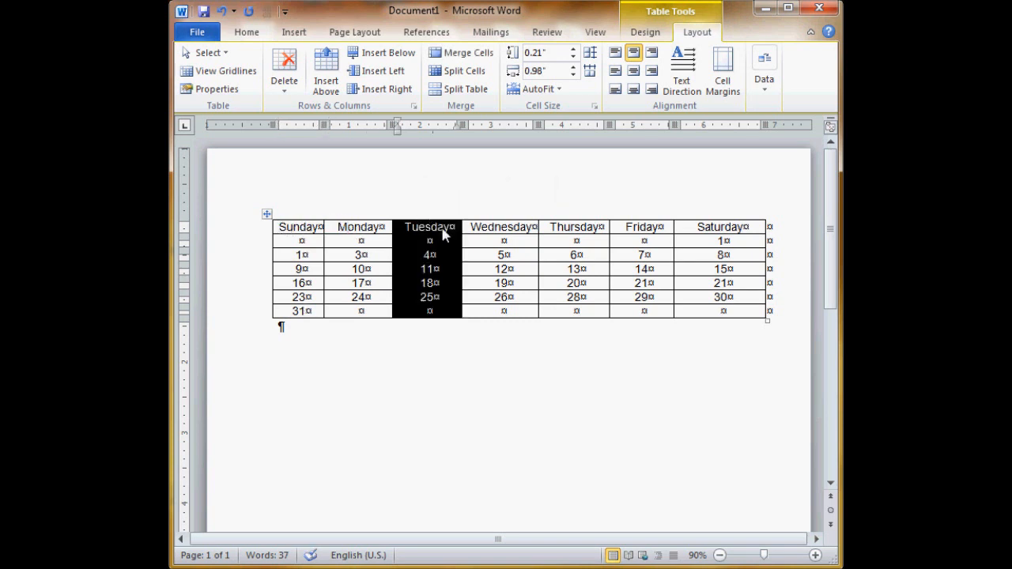
pyautogui.click(469, 220)
pyautogui.click(488, 230)
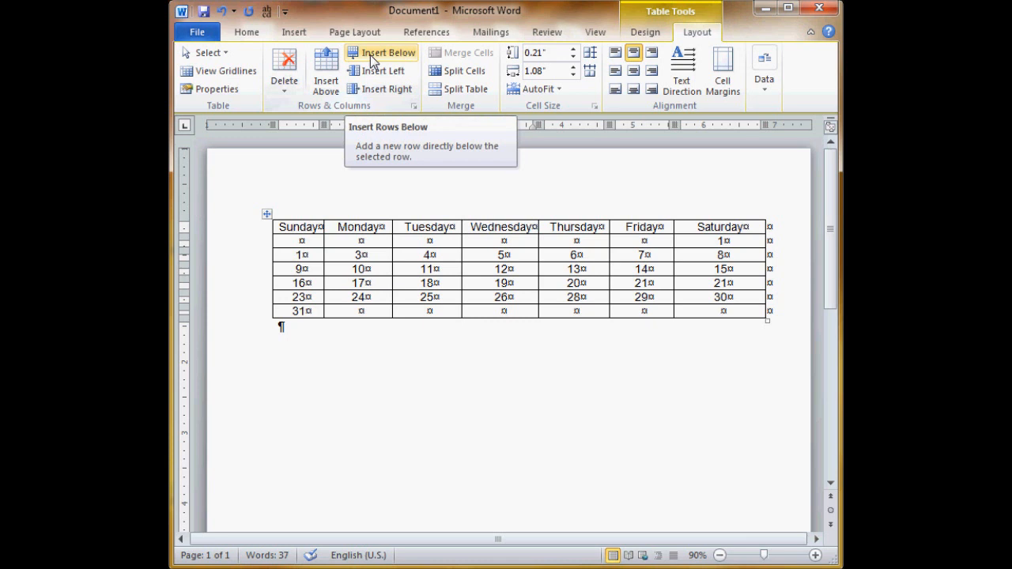
pyautogui.click(326, 68)
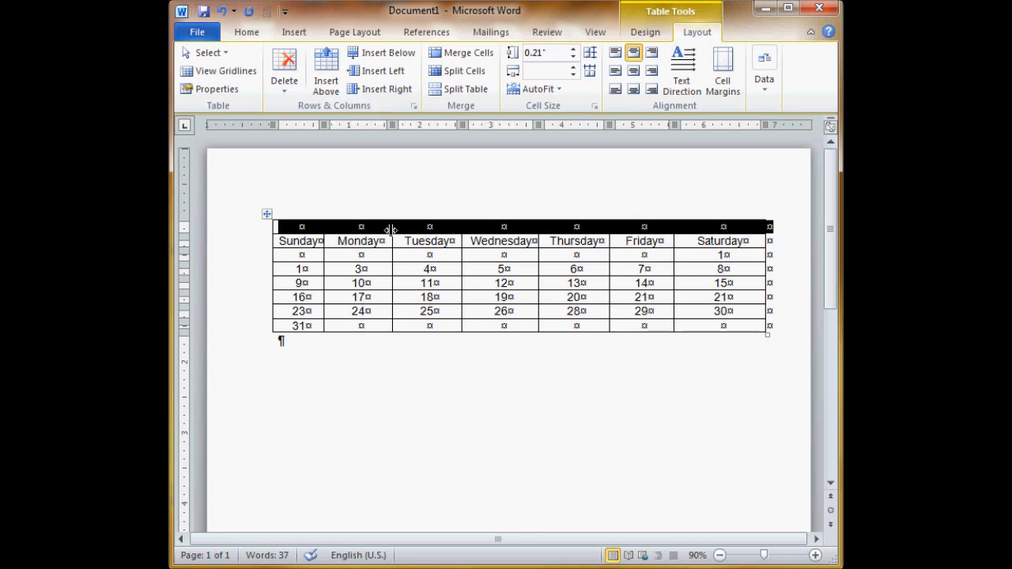
pyautogui.moveTo(391, 231); pyautogui.dragTo(392, 255)
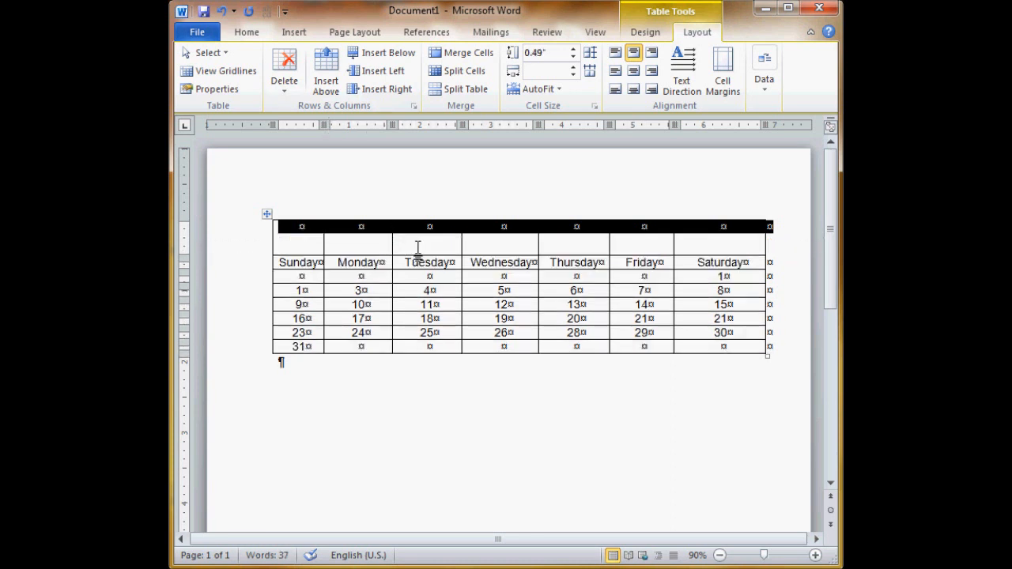
pyautogui.click(430, 241)
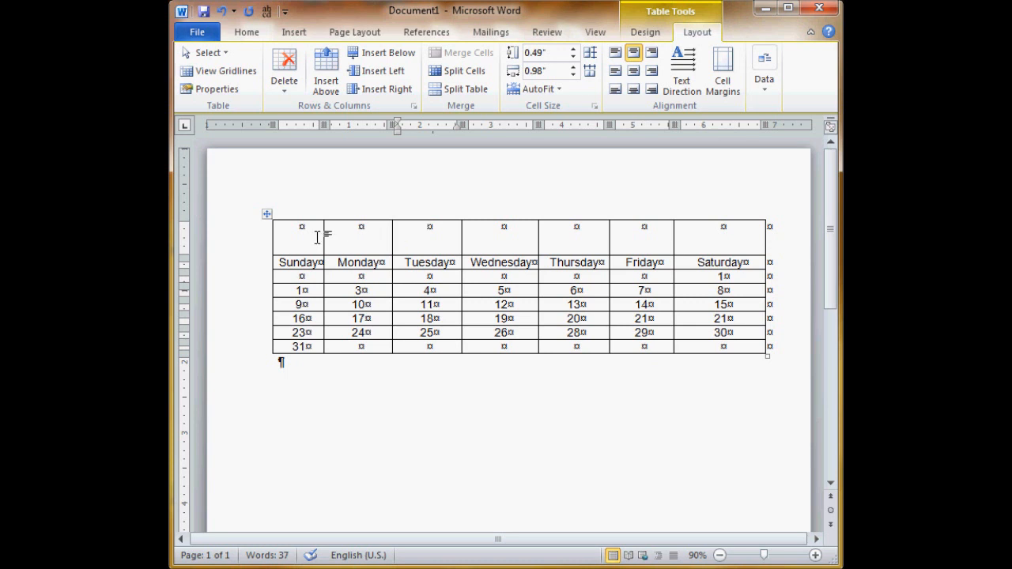
# Step: Merge all cells of the empty top row into one and enter the title "December 2012" in it
pyautogui.moveTo(317, 237); pyautogui.dragTo(676, 230)
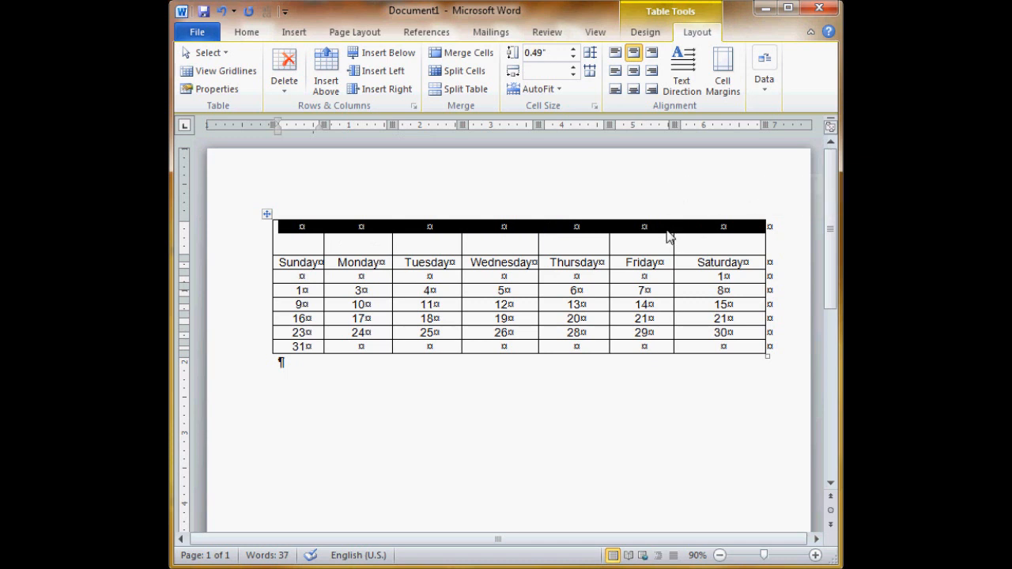
pyautogui.click(452, 56)
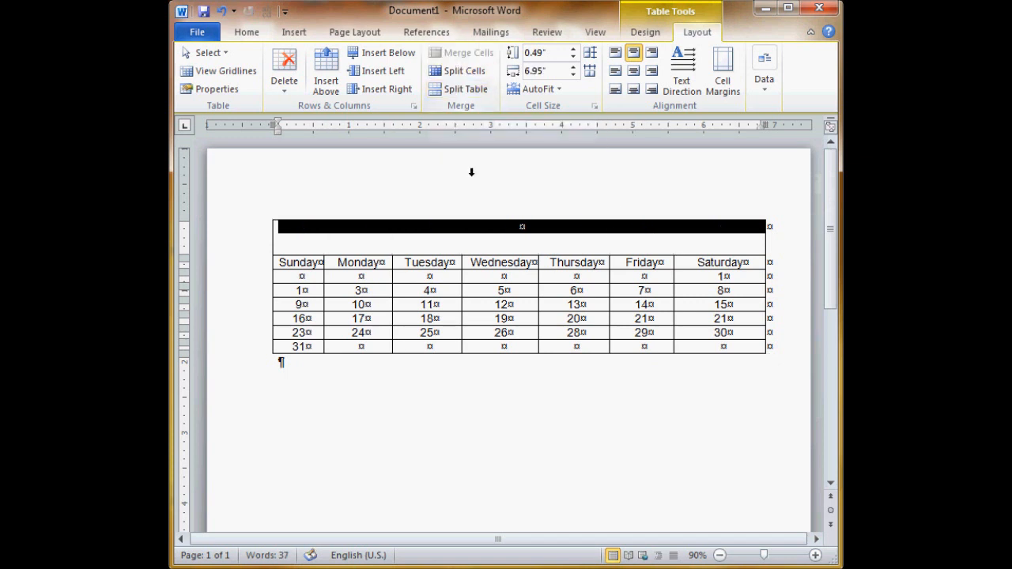
pyautogui.click(523, 244)
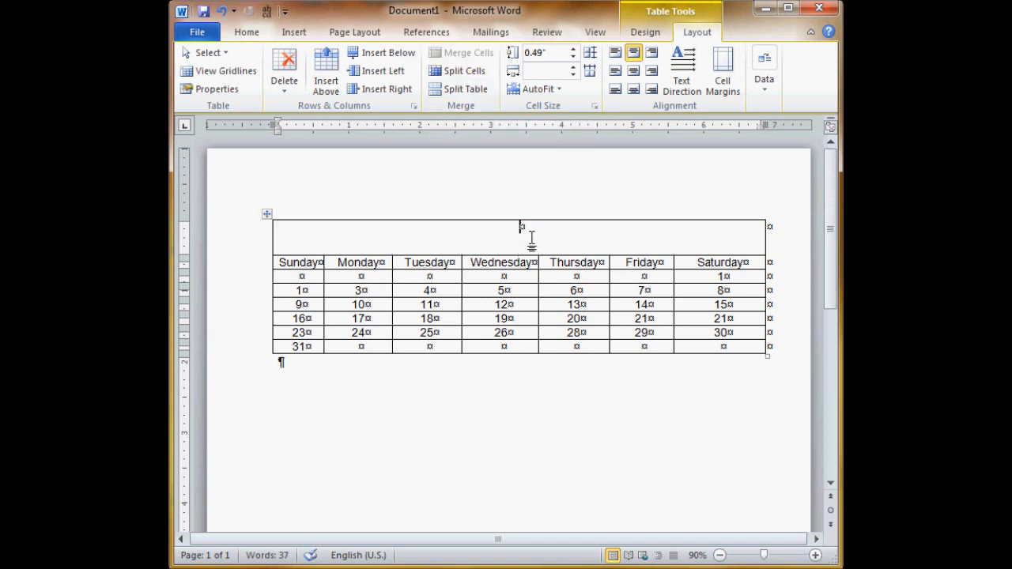
pyautogui.write('December 2012')
# Step: Format the "December 2012" title with font size 22 and red font color
pyautogui.moveTo(561, 227); pyautogui.dragTo(526, 226)
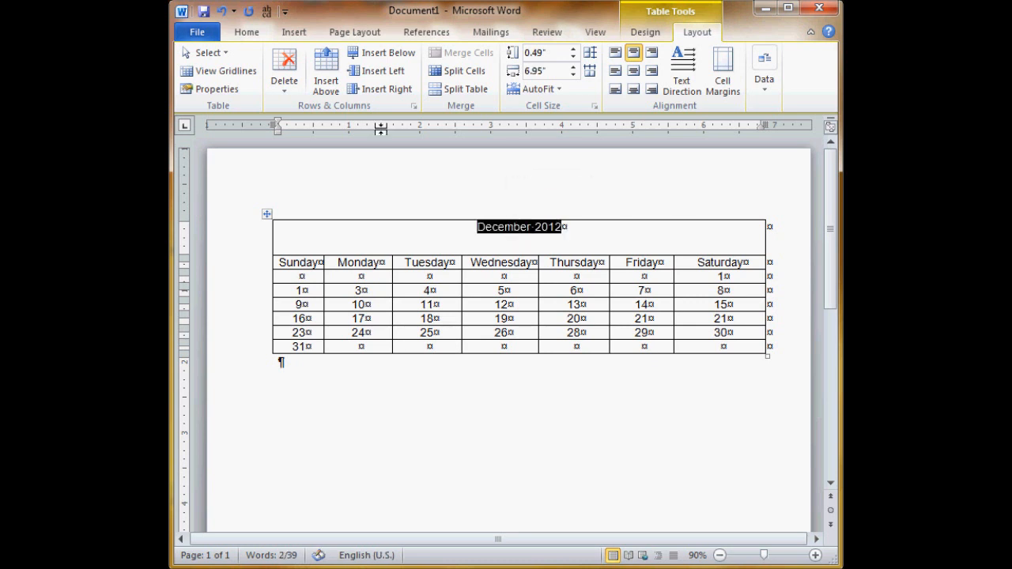
pyautogui.click(245, 31)
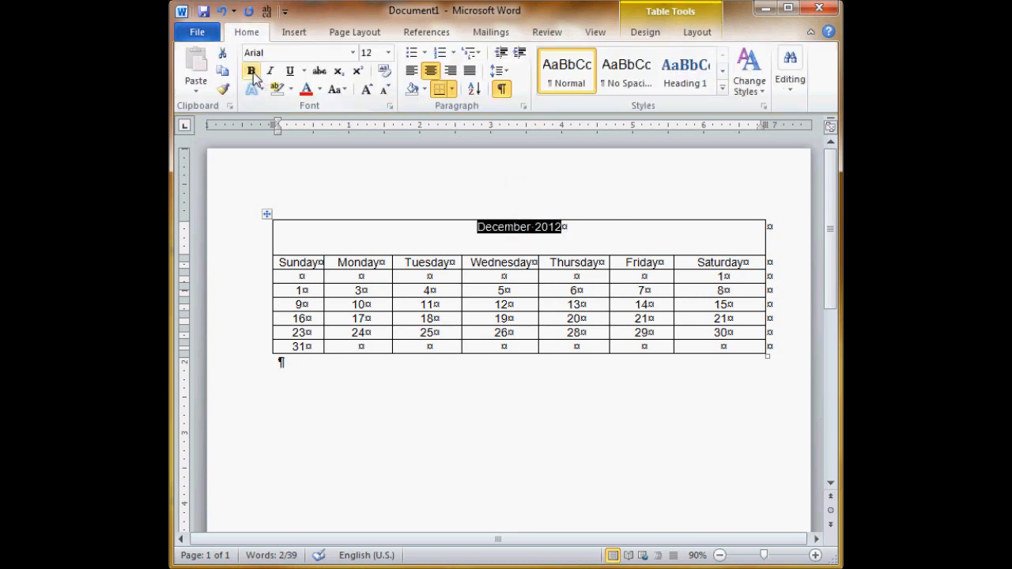
pyautogui.click(388, 53)
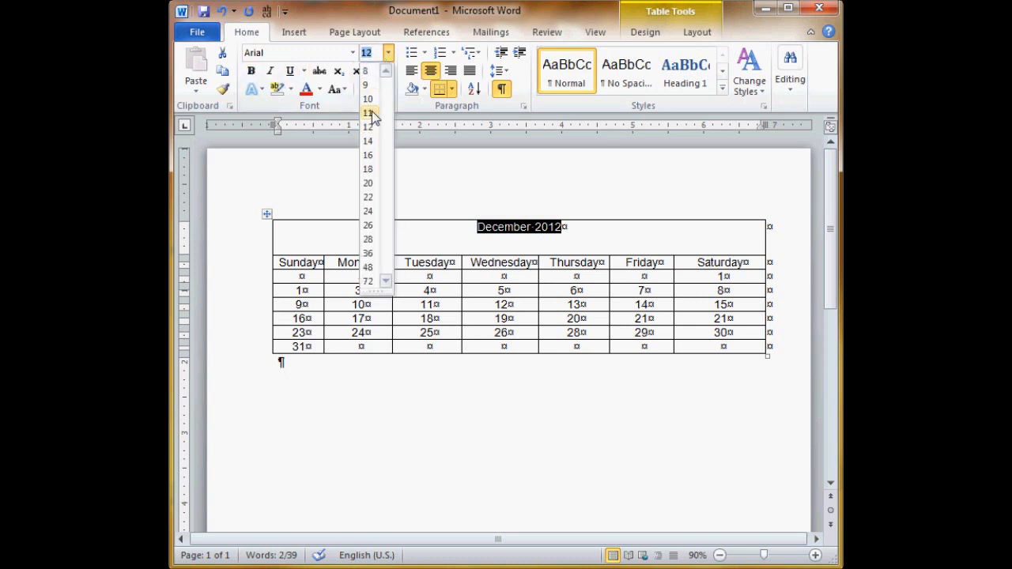
pyautogui.click(367, 196)
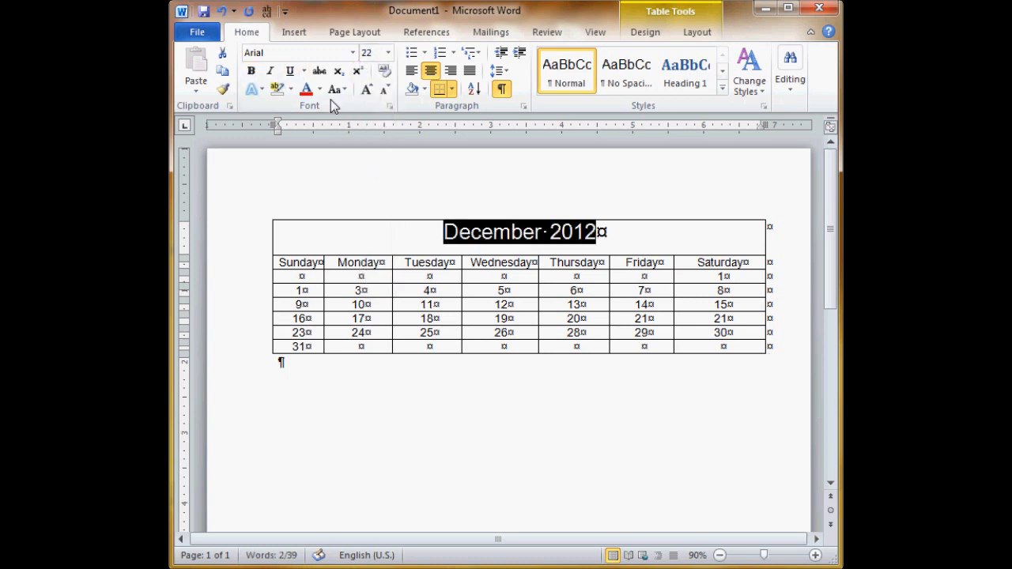
pyautogui.click(307, 89)
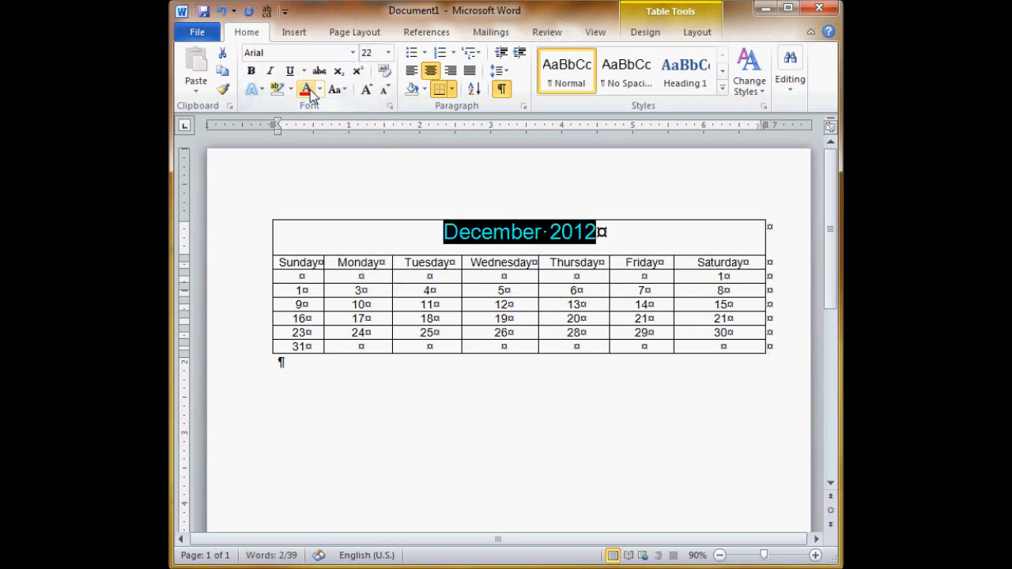
pyautogui.click(613, 232)
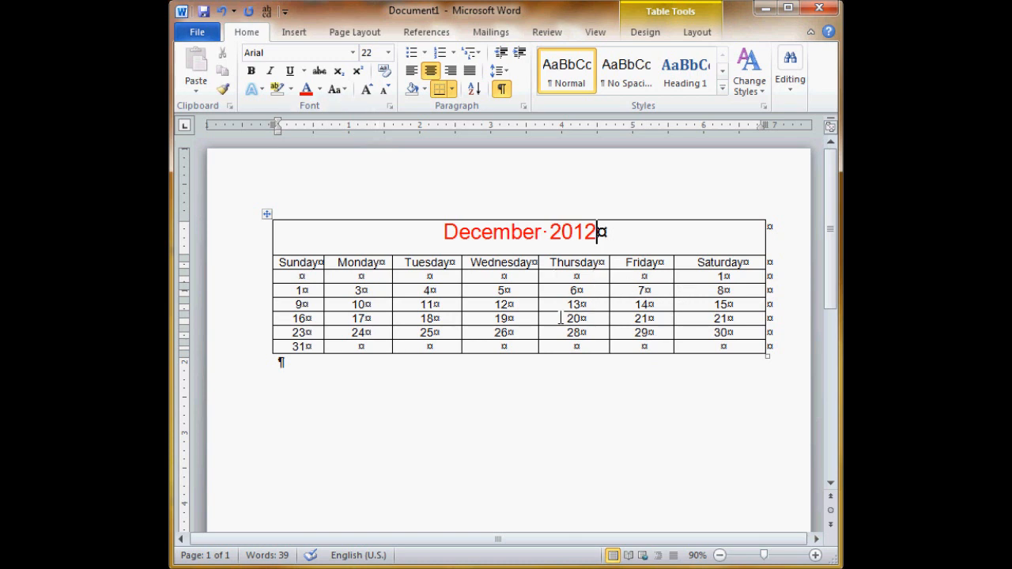
# Step: Stretch the heights of the date rows starting with 31, 23 and 16 by differing amounts
pyautogui.click(317, 276)
pyautogui.moveTo(476, 351); pyautogui.dragTo(480, 525)
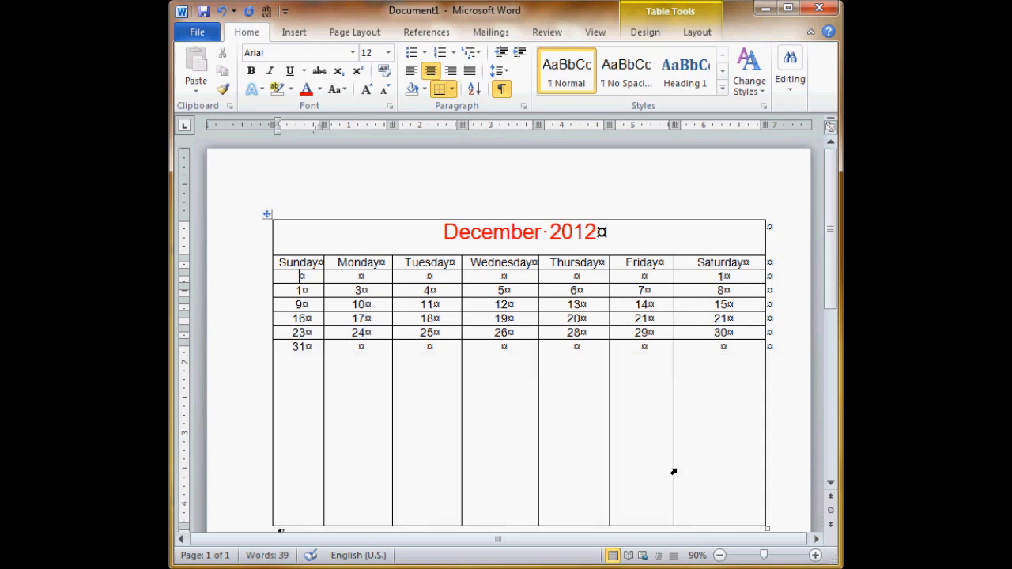
pyautogui.moveTo(566, 340); pyautogui.dragTo(584, 459)
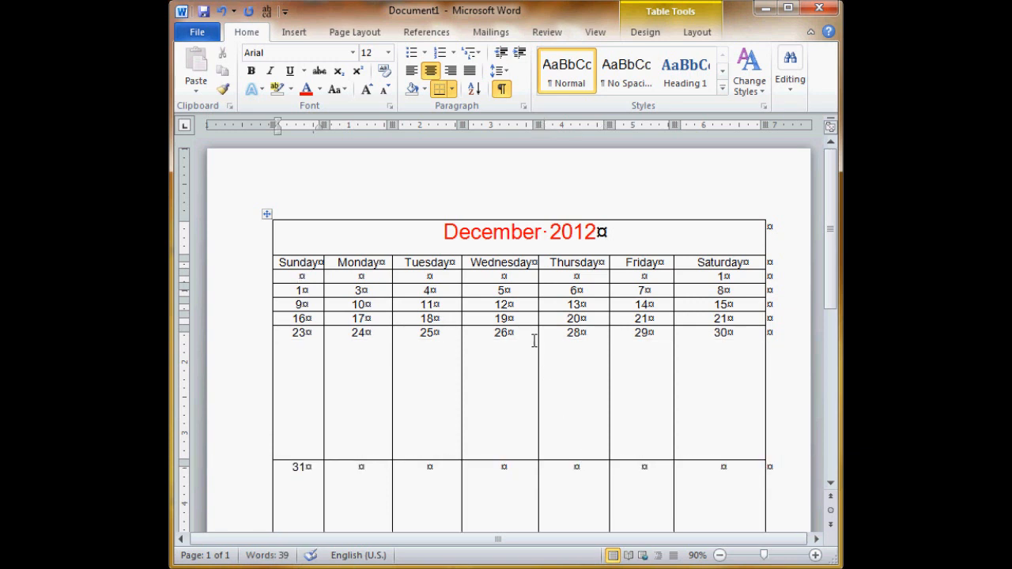
pyautogui.moveTo(529, 325); pyautogui.dragTo(530, 362)
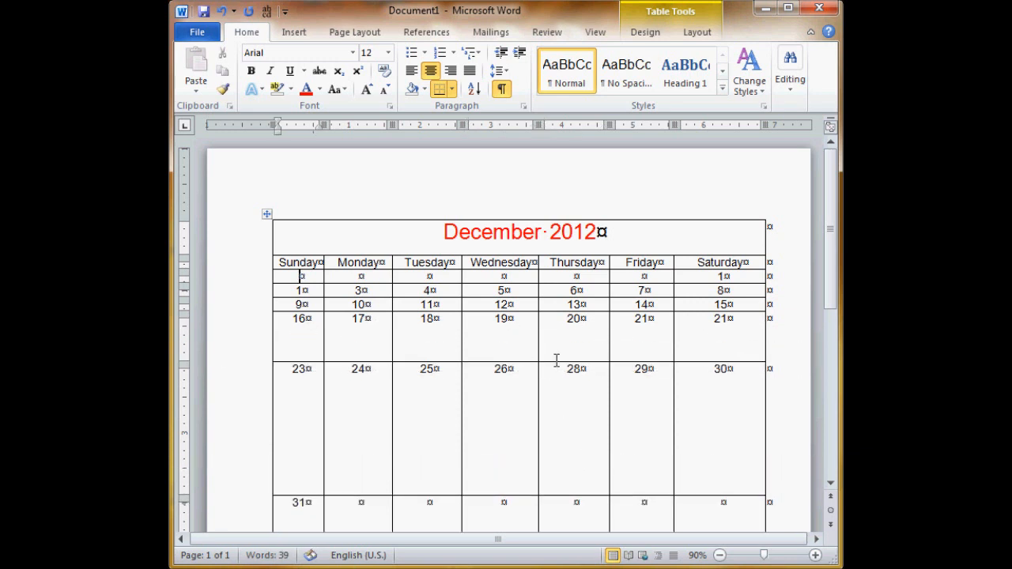
# Step: Reduce the heights of the date rows starting with 23 and 16, keeping the last row tall
pyautogui.scroll(-6, 556, 360)
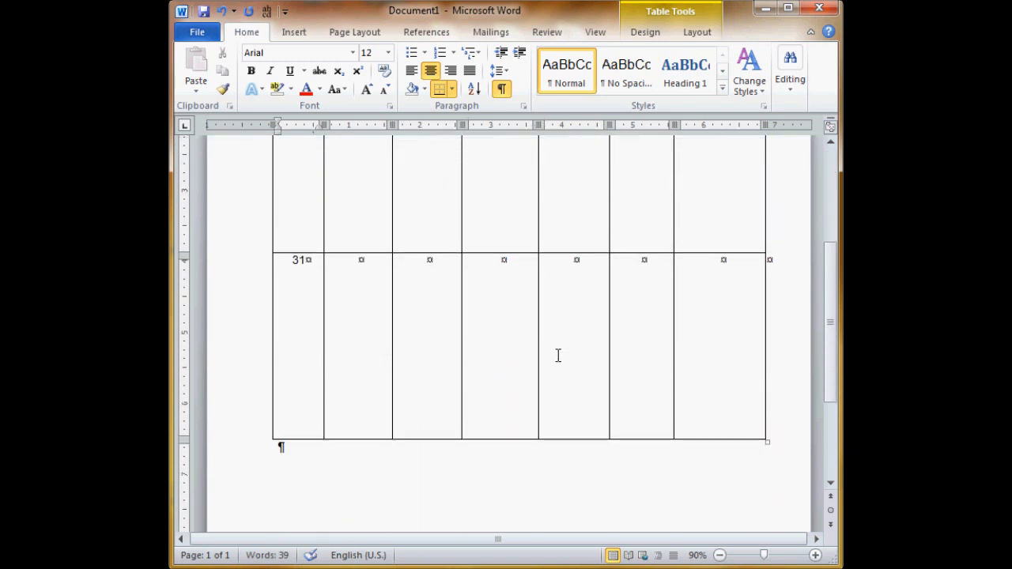
pyautogui.scroll(3, 558, 356)
pyautogui.moveTo(558, 357); pyautogui.dragTo(549, 280)
pyautogui.moveTo(549, 223); pyautogui.dragTo(548, 198)
pyautogui.scroll(2, 624, 311)
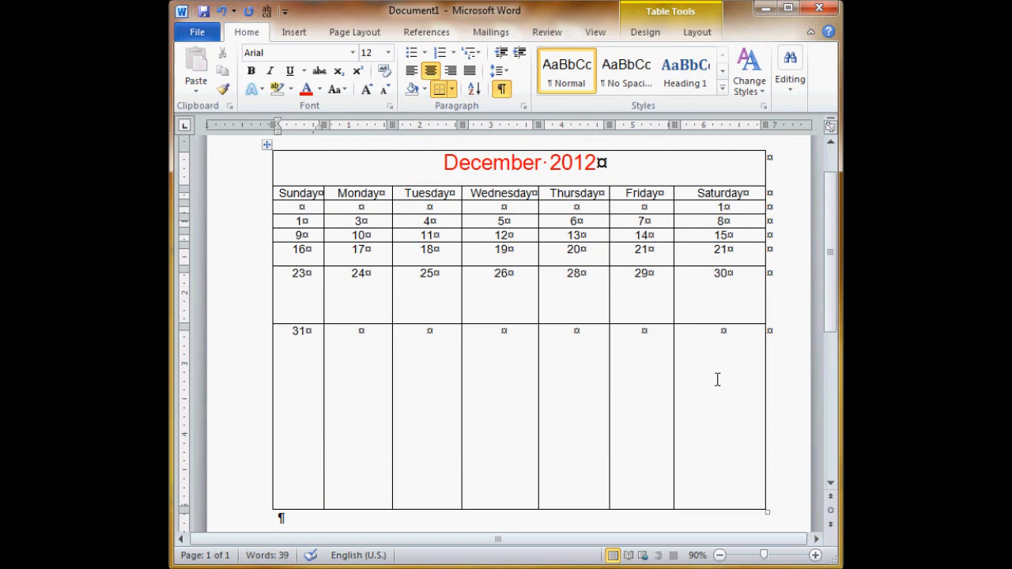
# Step: Distribute the heights of all six date rows evenly below the weekday headings
pyautogui.moveTo(686, 365); pyautogui.dragTo(304, 211)
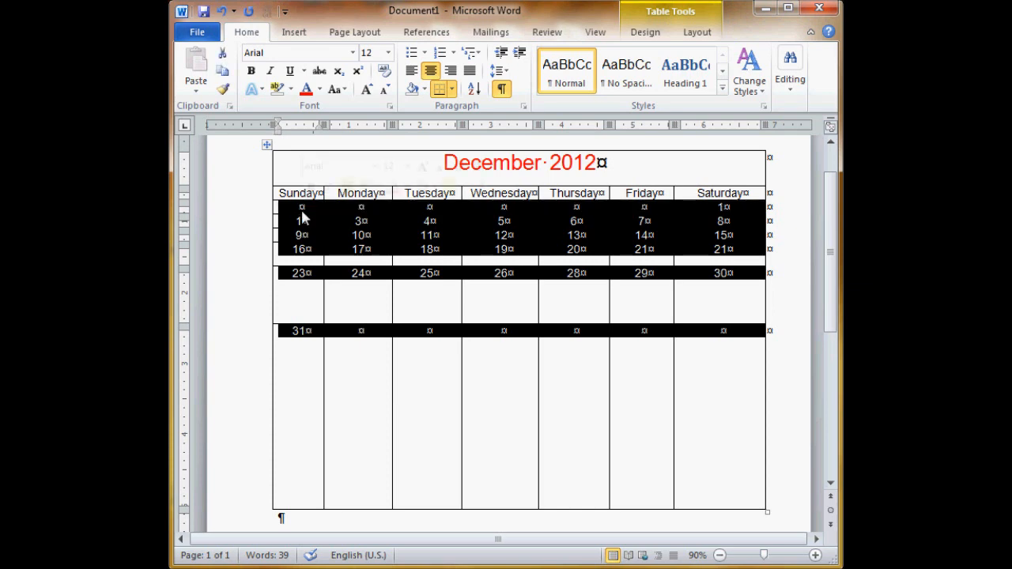
pyautogui.click(695, 32)
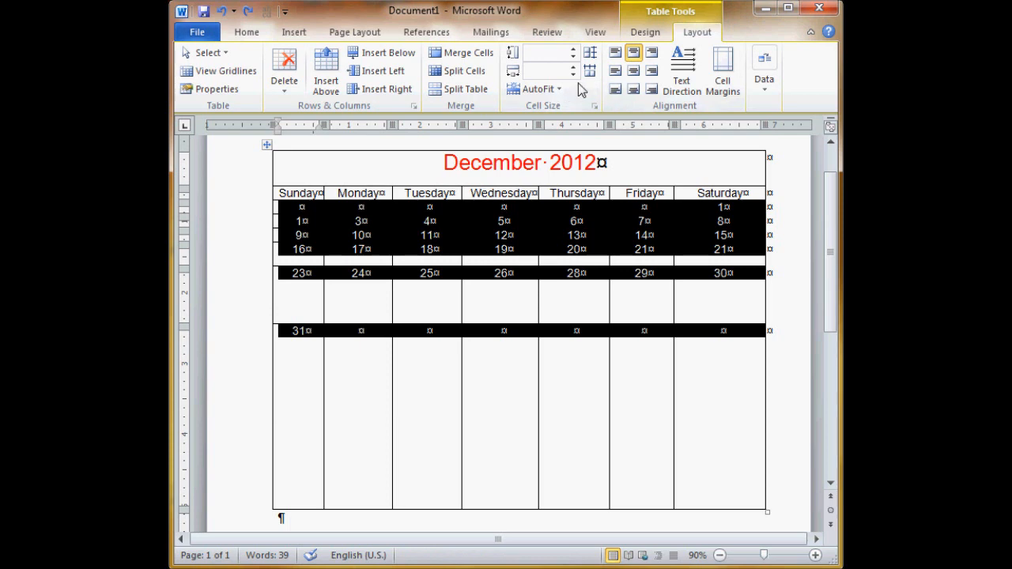
pyautogui.click(590, 53)
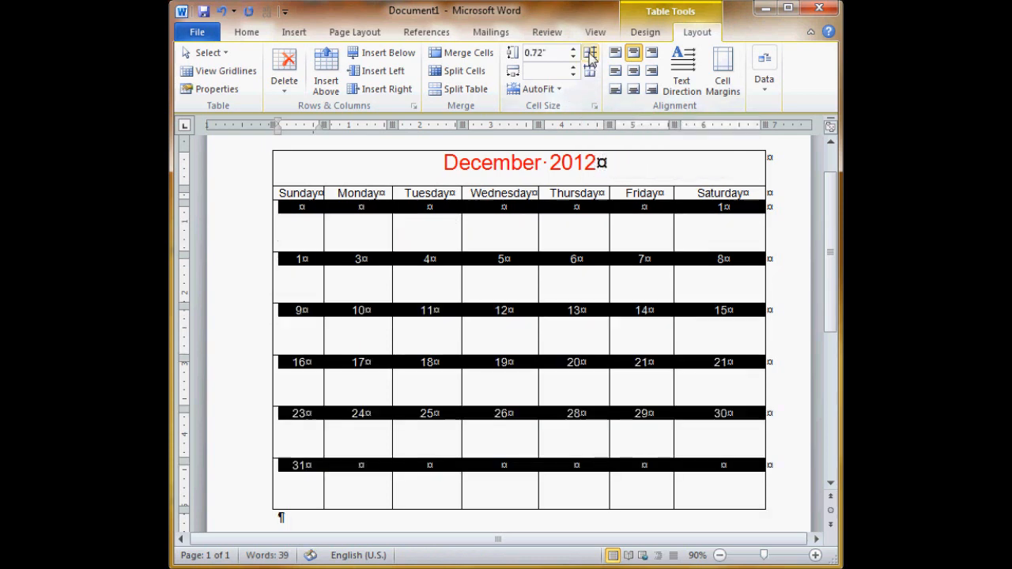
# Step: Distribute the weekday and date columns evenly, and extend the table's left edge slightly outward, including the title row
pyautogui.click(308, 197)
pyautogui.moveTo(280, 193); pyautogui.dragTo(688, 488)
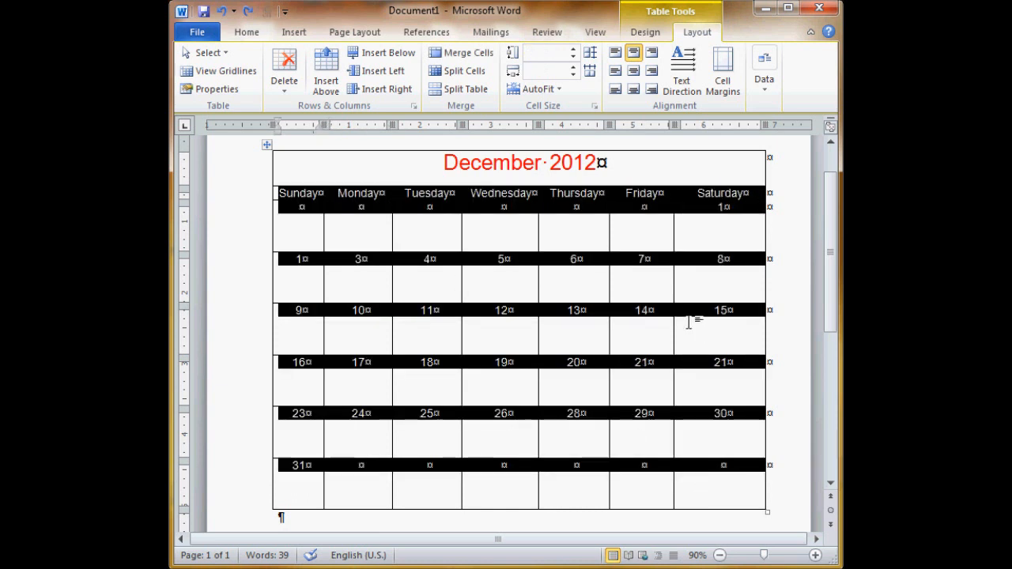
pyautogui.click(589, 71)
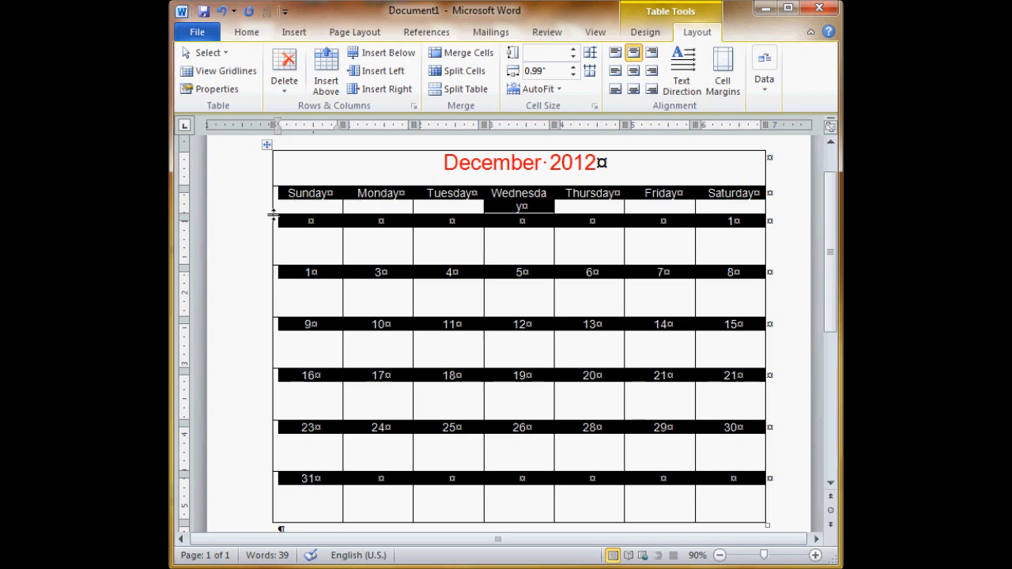
pyautogui.moveTo(273, 215); pyautogui.dragTo(265, 214)
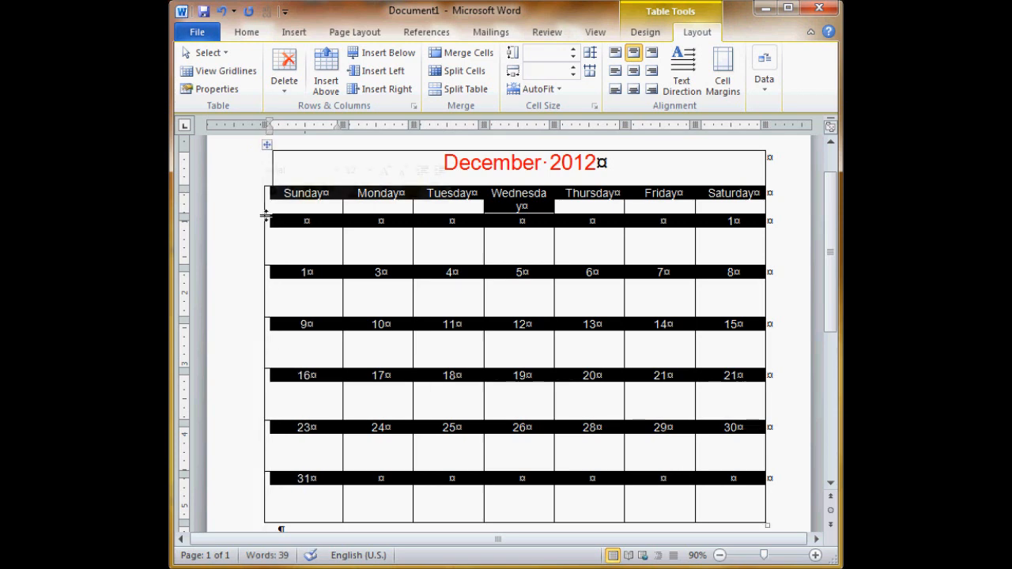
pyautogui.moveTo(269, 157); pyautogui.dragTo(264, 155)
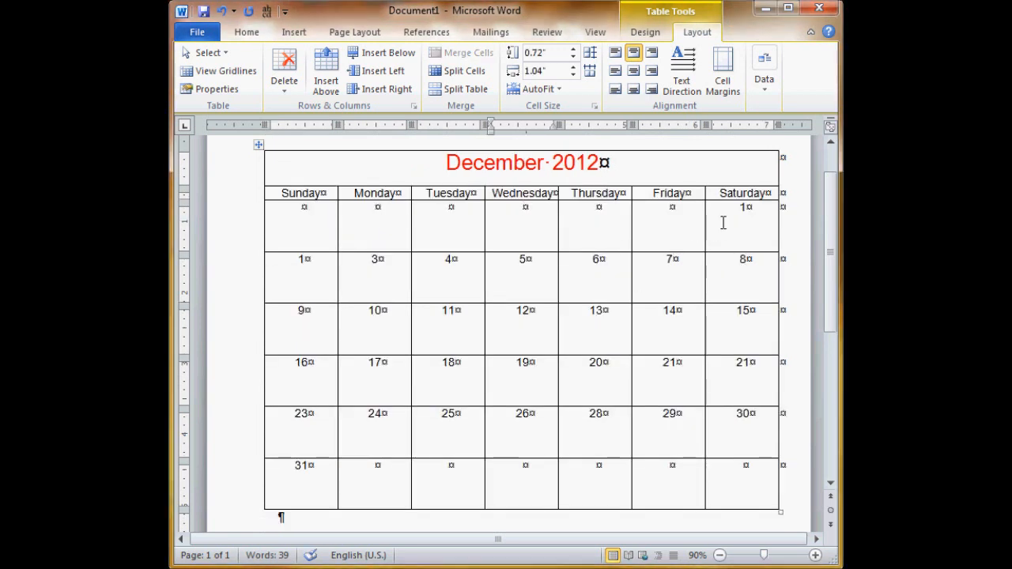
# Step: Try Align Center on all date cells, and set their alignment to Align Bottom Center
pyautogui.moveTo(313, 225); pyautogui.dragTo(732, 475)
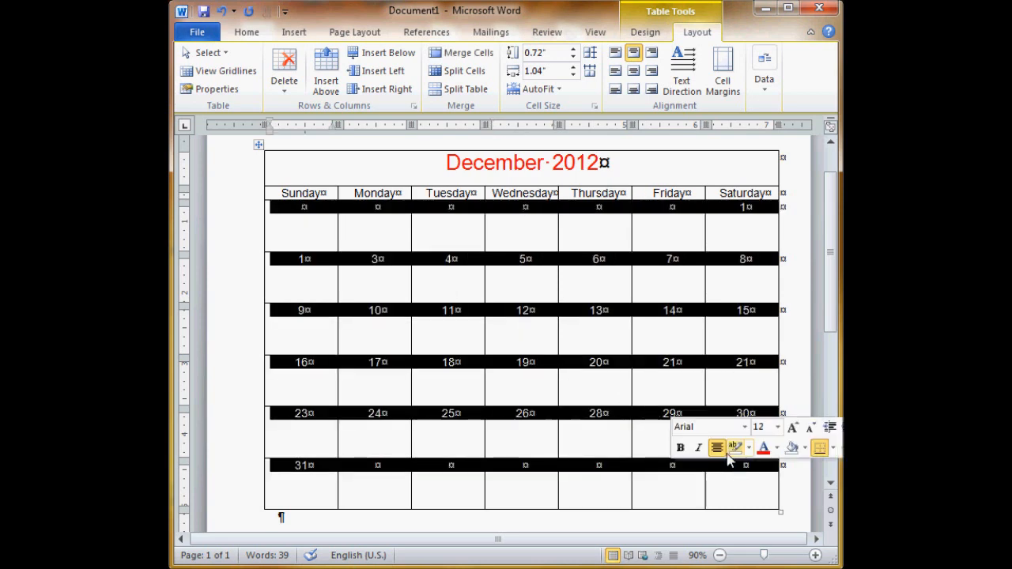
pyautogui.click(634, 72)
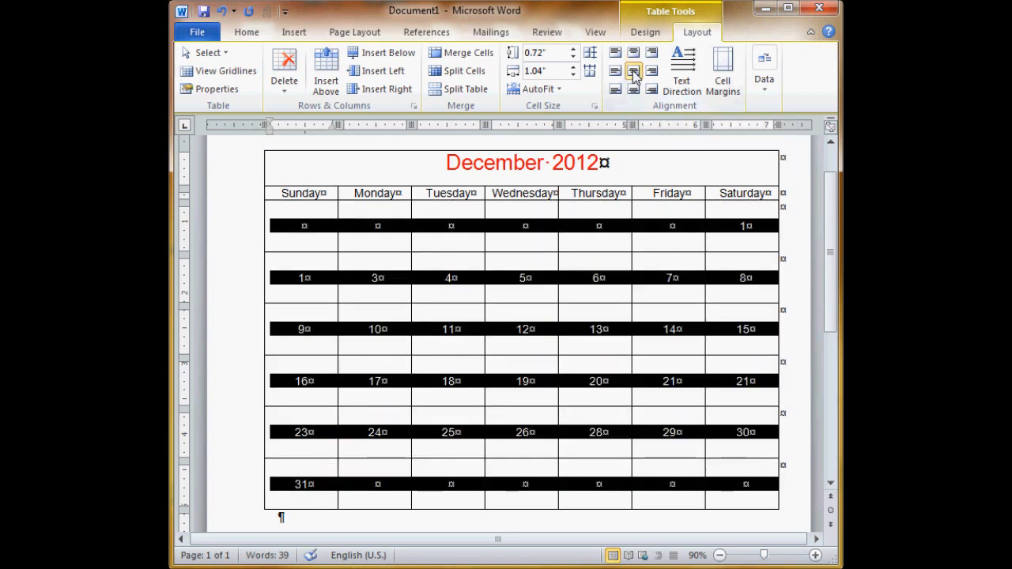
pyautogui.click(635, 88)
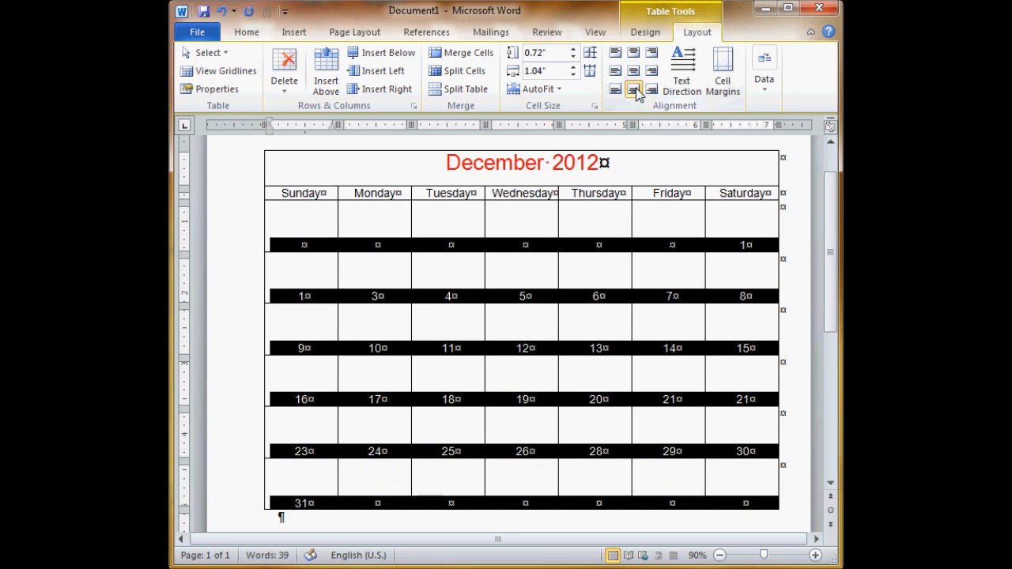
# Step: Try Align Bottom Right on all date cells, and set their alignment to Align Top Left
pyautogui.click(651, 92)
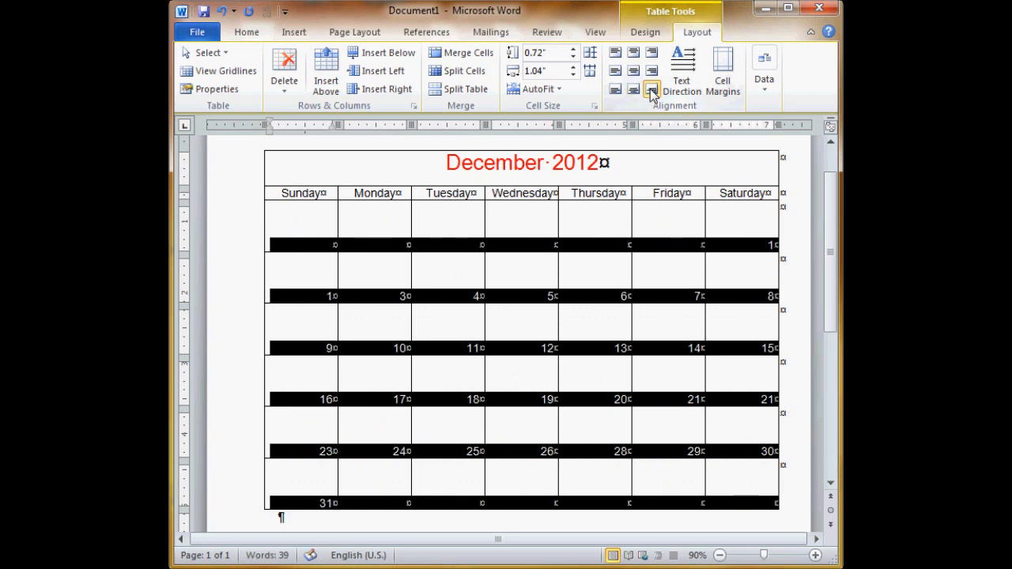
pyautogui.click(616, 53)
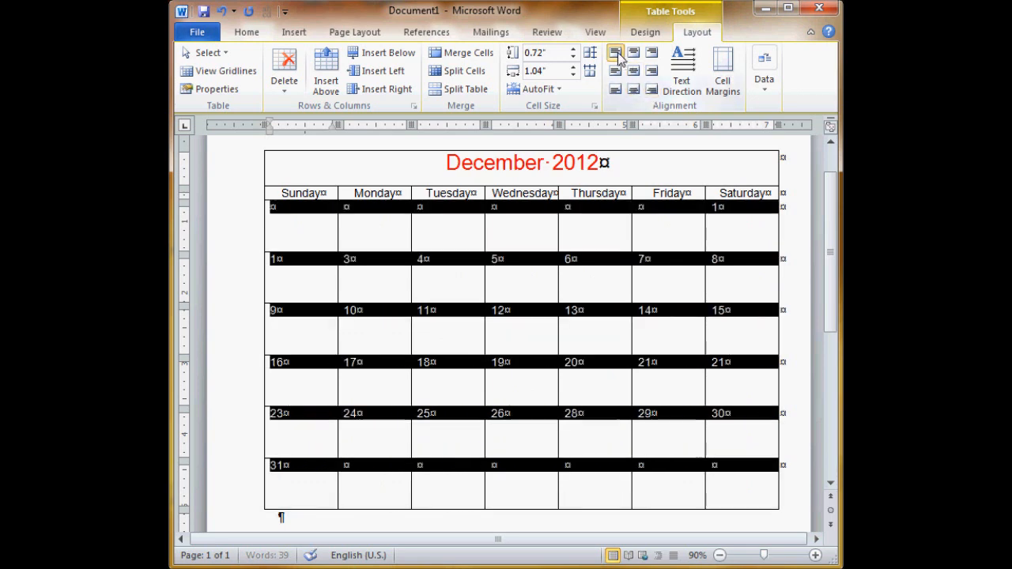
pyautogui.click(520, 276)
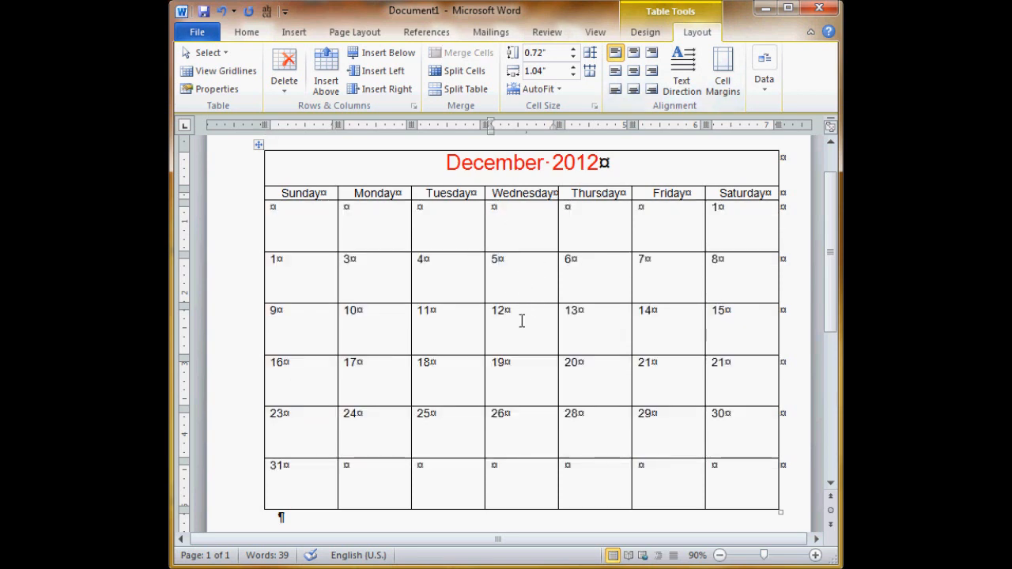
# Step: Shade the cell for December 25 light olive green
pyautogui.click(478, 424)
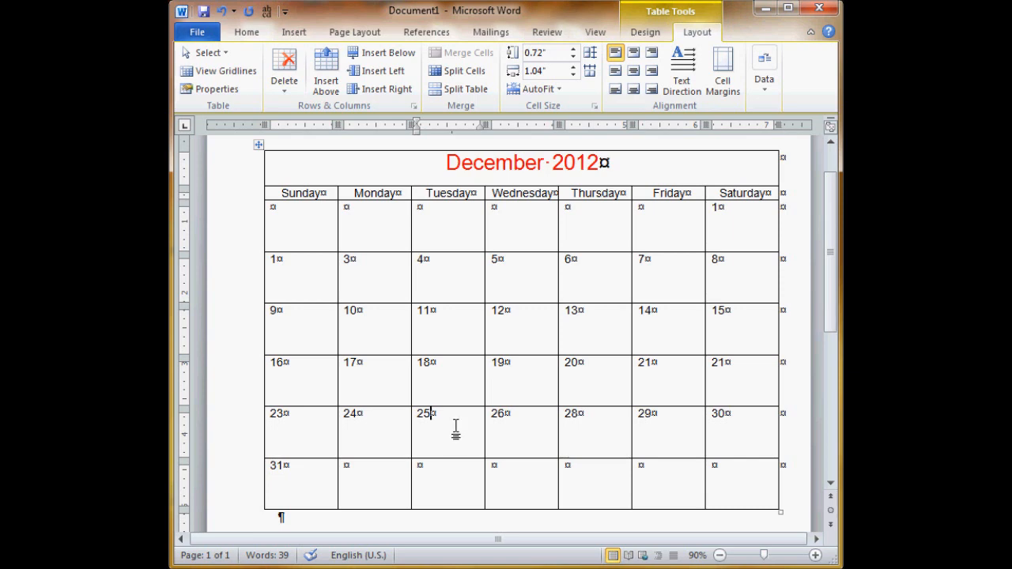
pyautogui.click(649, 37)
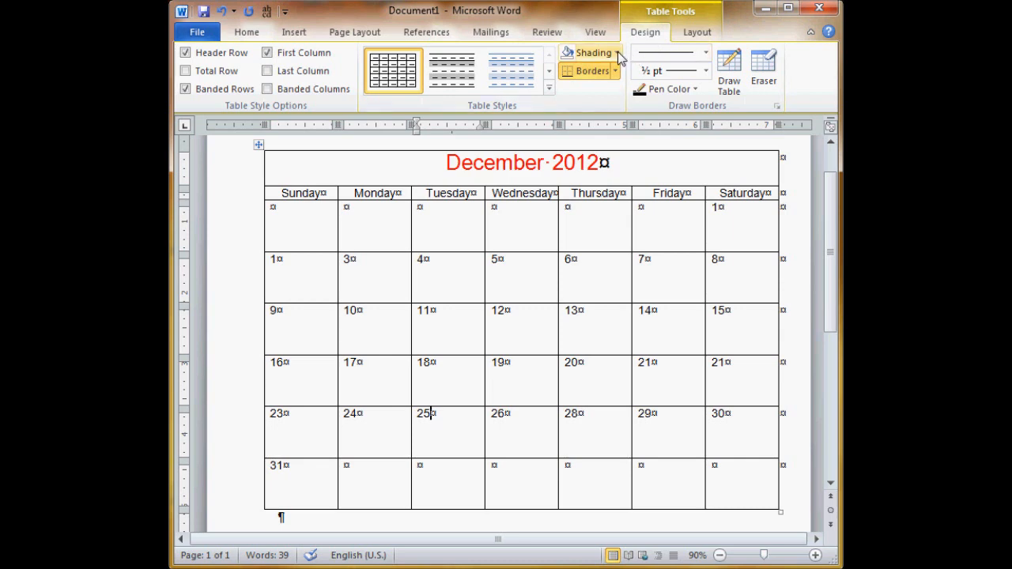
pyautogui.click(618, 53)
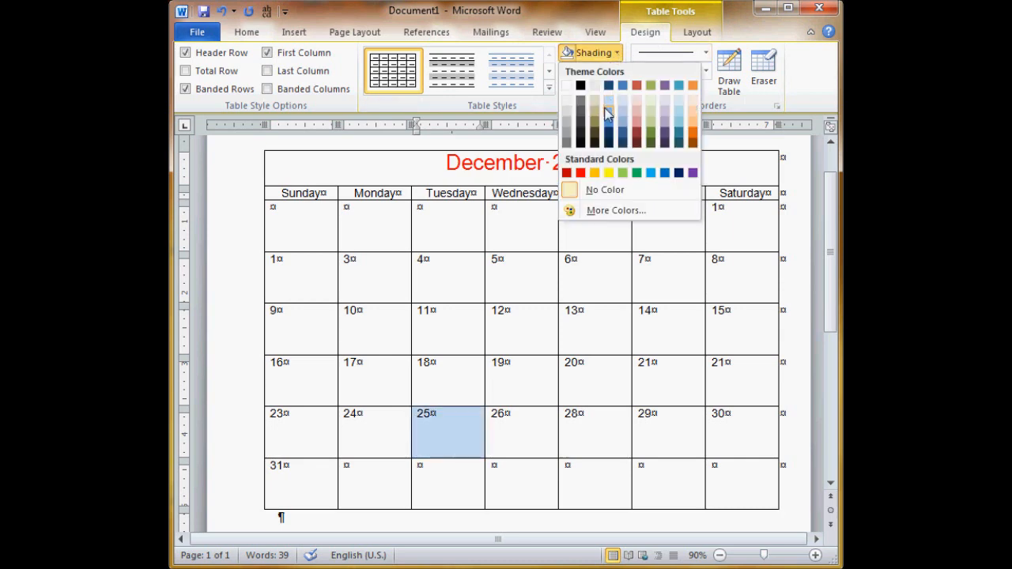
pyautogui.click(650, 113)
# Step: Change the font color of the number 25 in the shaded cell to red
pyautogui.doubleClick(423, 414)
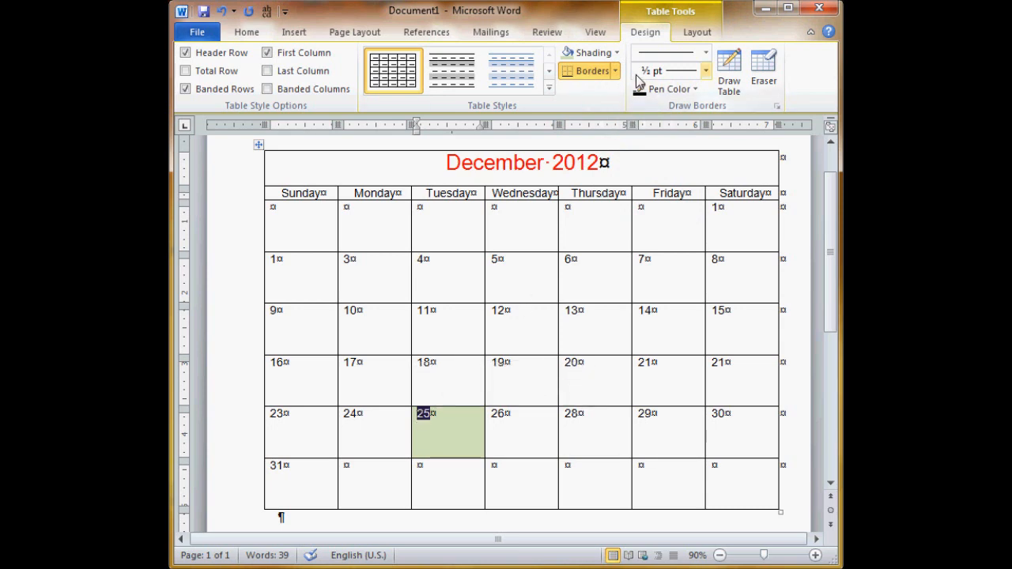
pyautogui.click(697, 32)
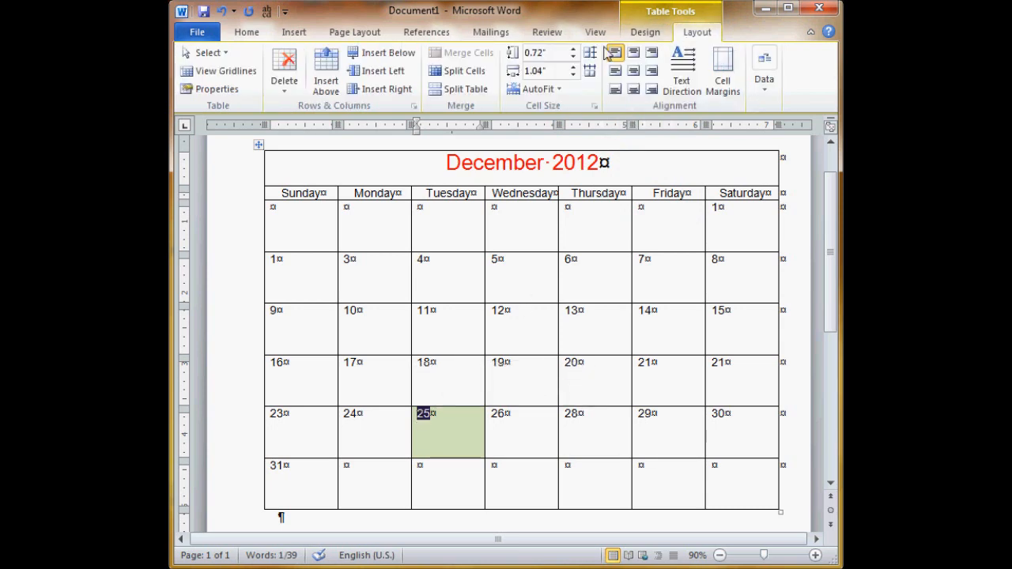
pyautogui.click(244, 33)
pyautogui.click(307, 89)
pyautogui.click(459, 435)
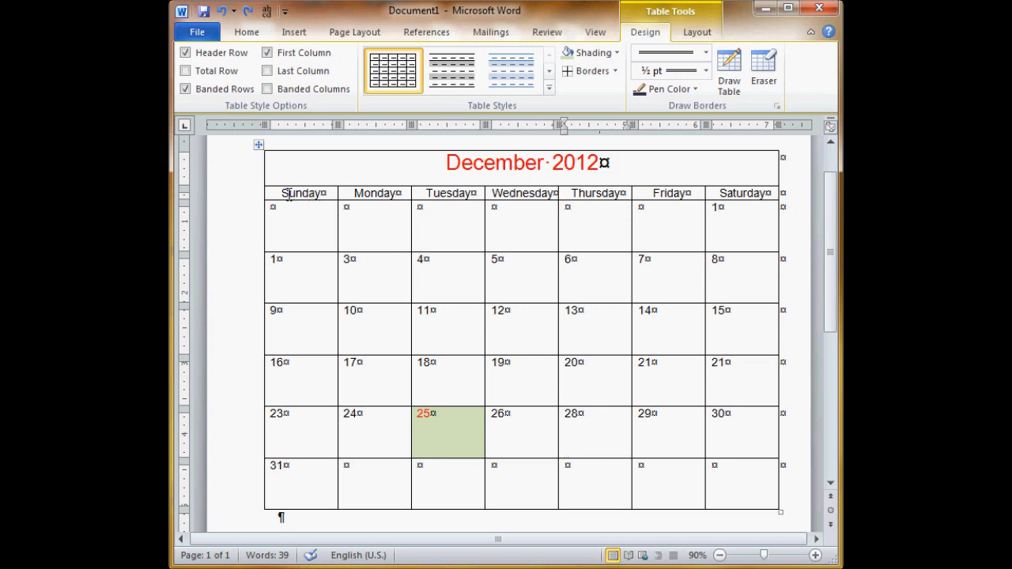
# Step: Apply All Borders to the weekday heading row with a dark purple single line, 2 ¼ pt thick
pyautogui.moveTo(281, 192); pyautogui.dragTo(740, 196)
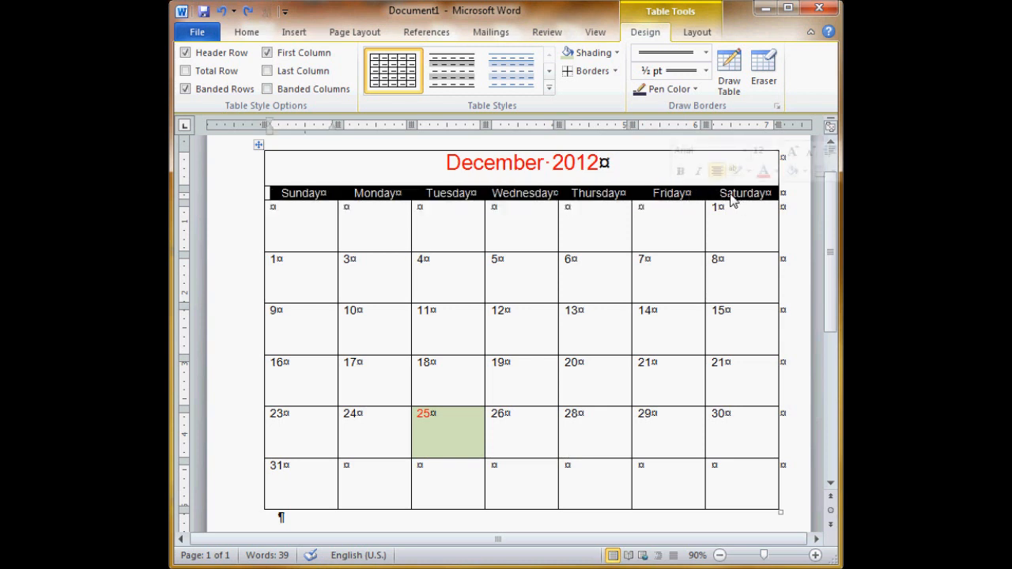
pyautogui.click(706, 52)
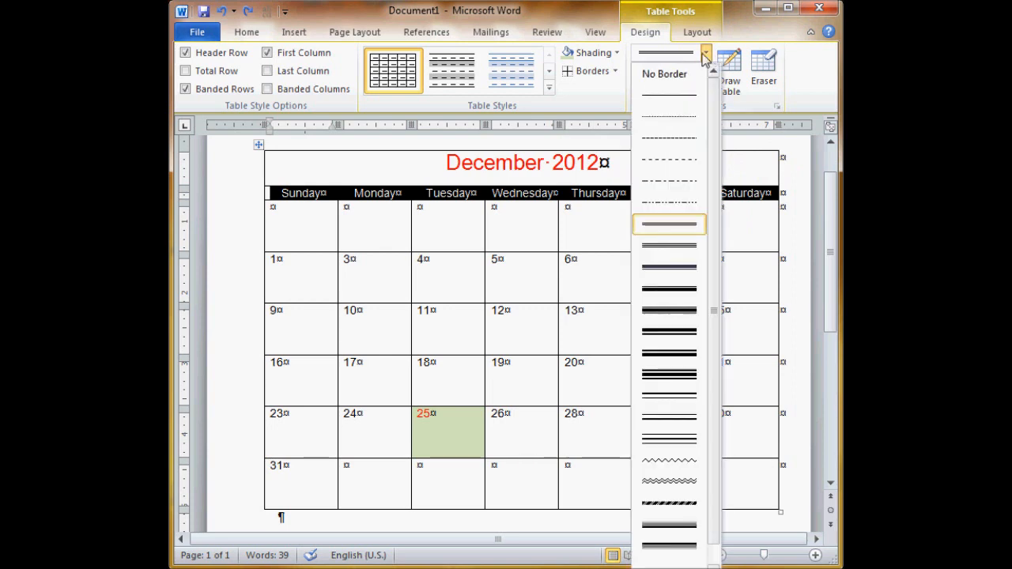
pyautogui.click(677, 98)
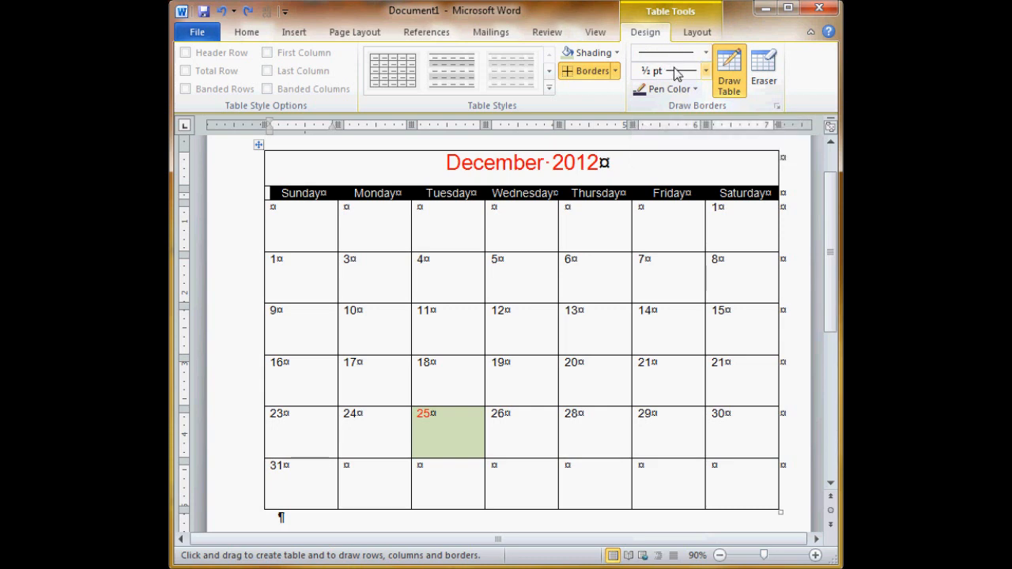
pyautogui.click(676, 71)
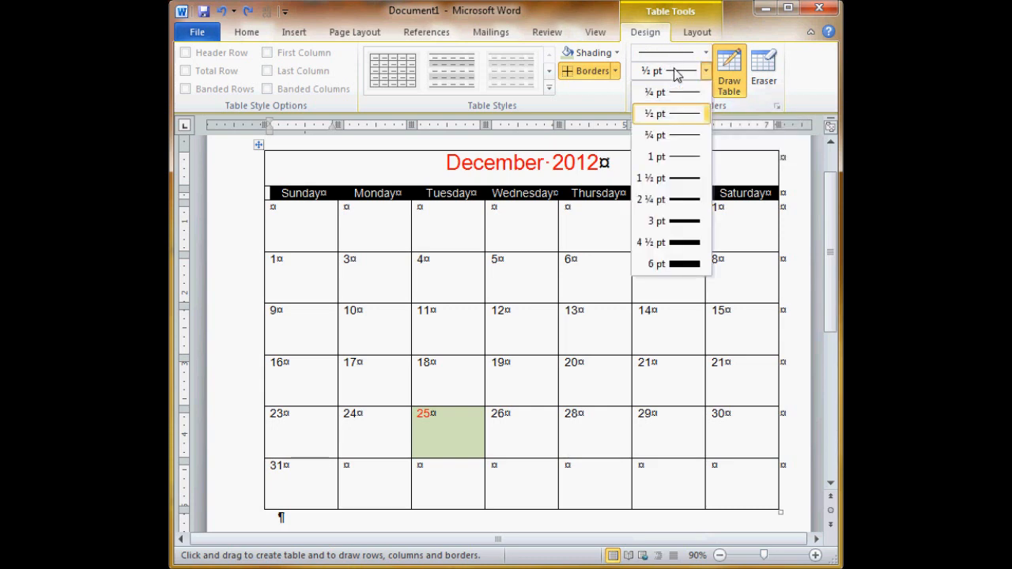
pyautogui.click(682, 204)
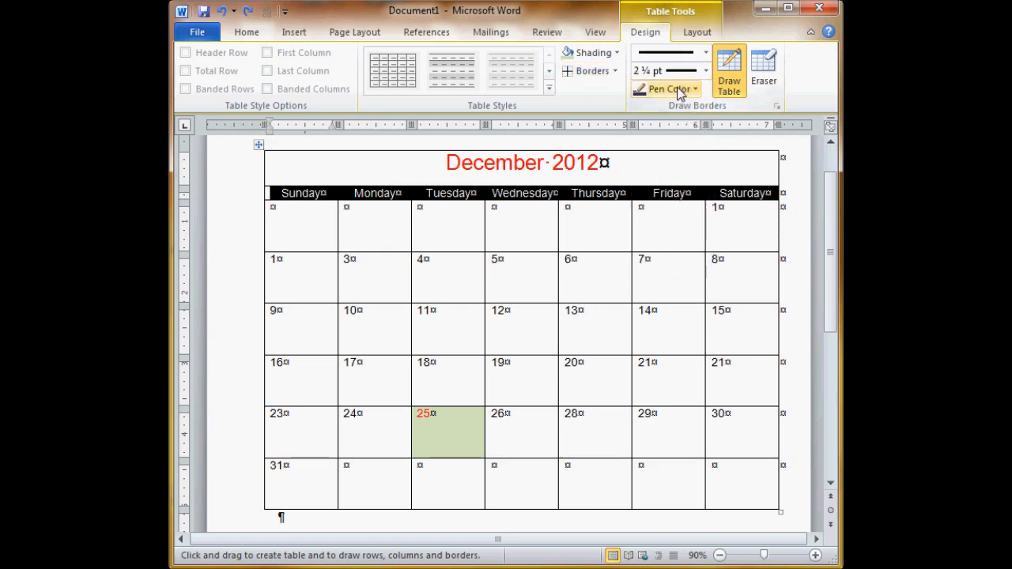
pyautogui.click(680, 90)
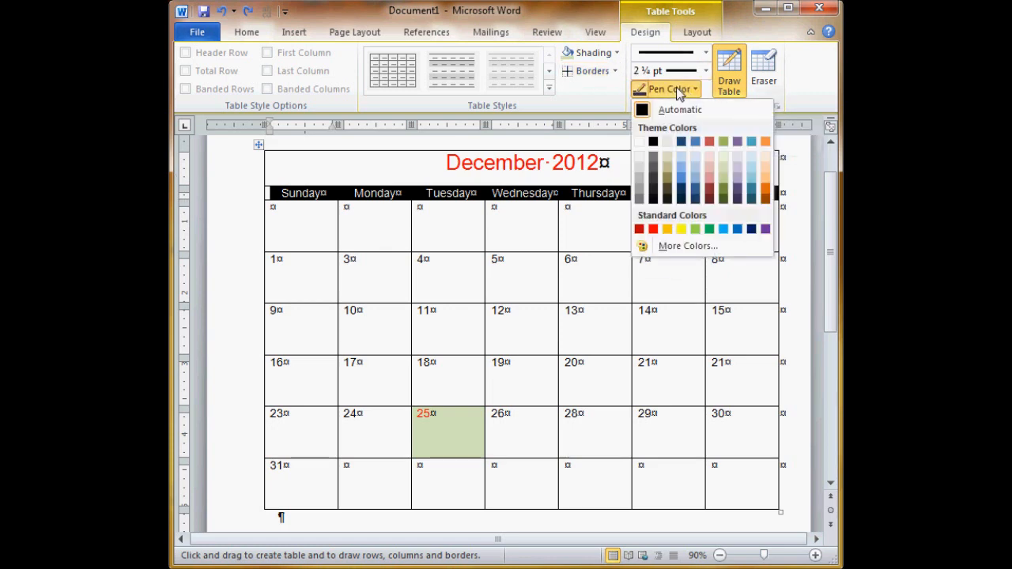
pyautogui.click(737, 192)
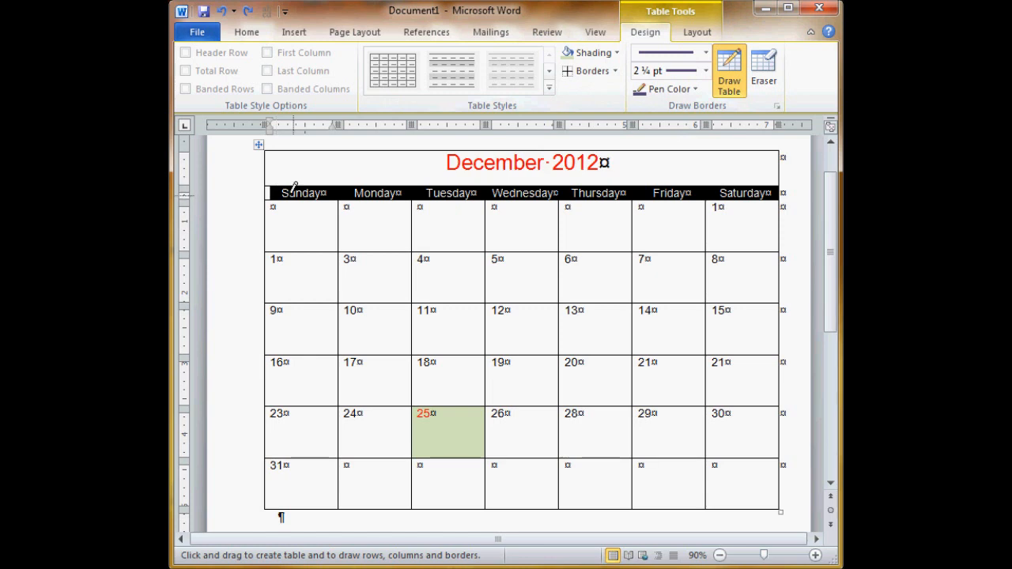
pyautogui.click(616, 71)
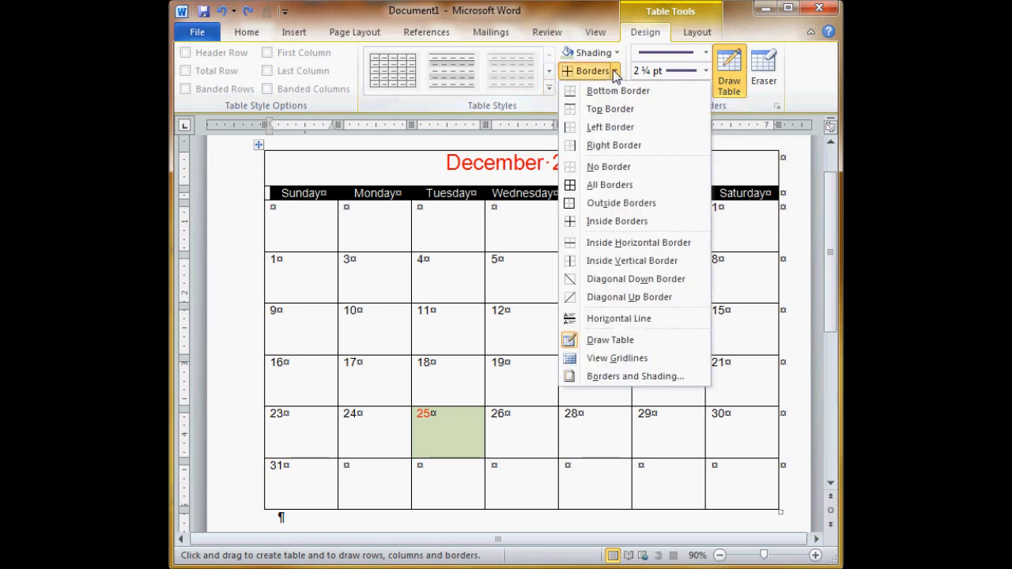
pyautogui.click(598, 184)
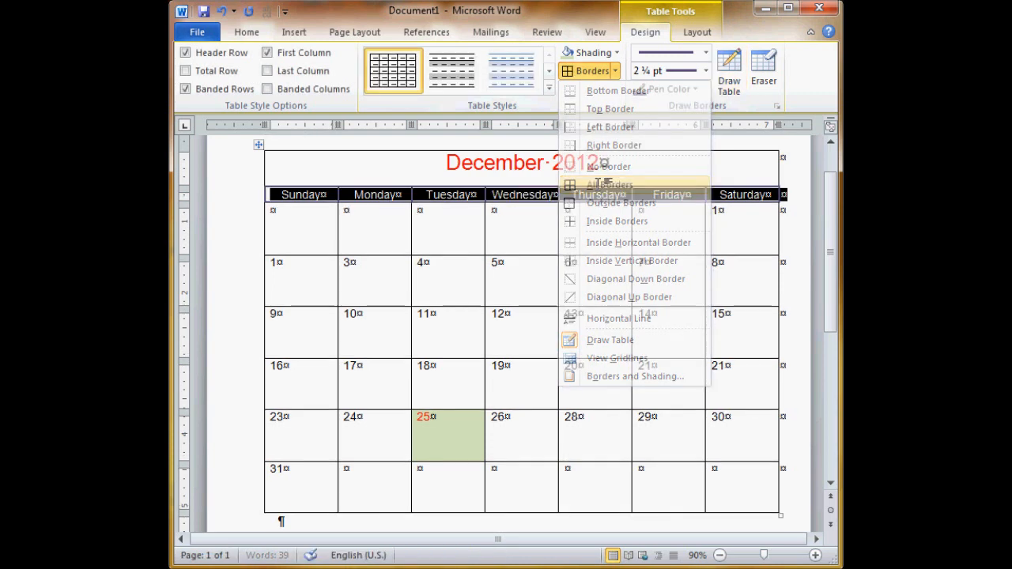
pyautogui.click(534, 225)
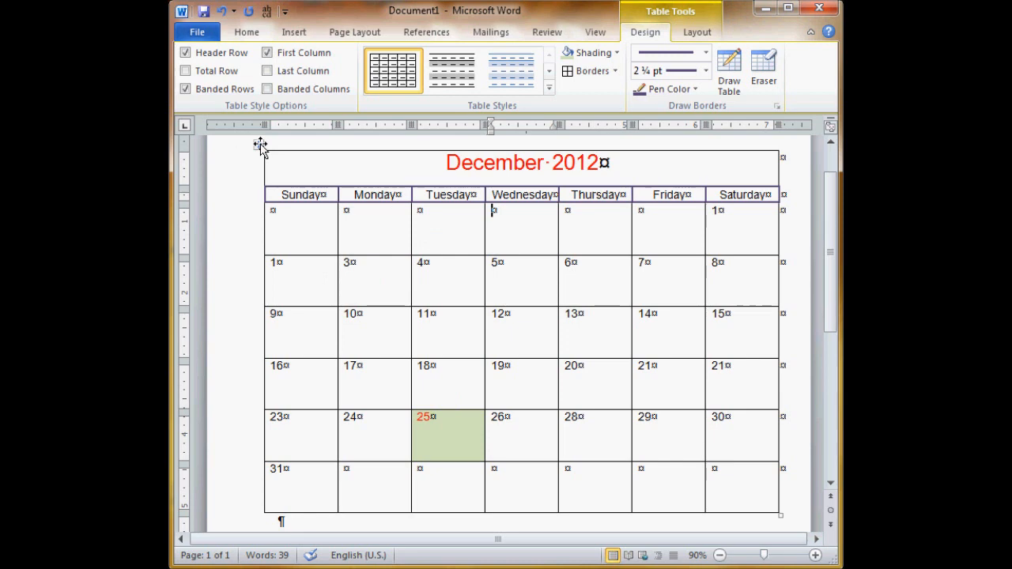
# Step: Apply Outside Borders to the whole table with a purple thick-and-thin double line at 3 pt
pyautogui.click(260, 145)
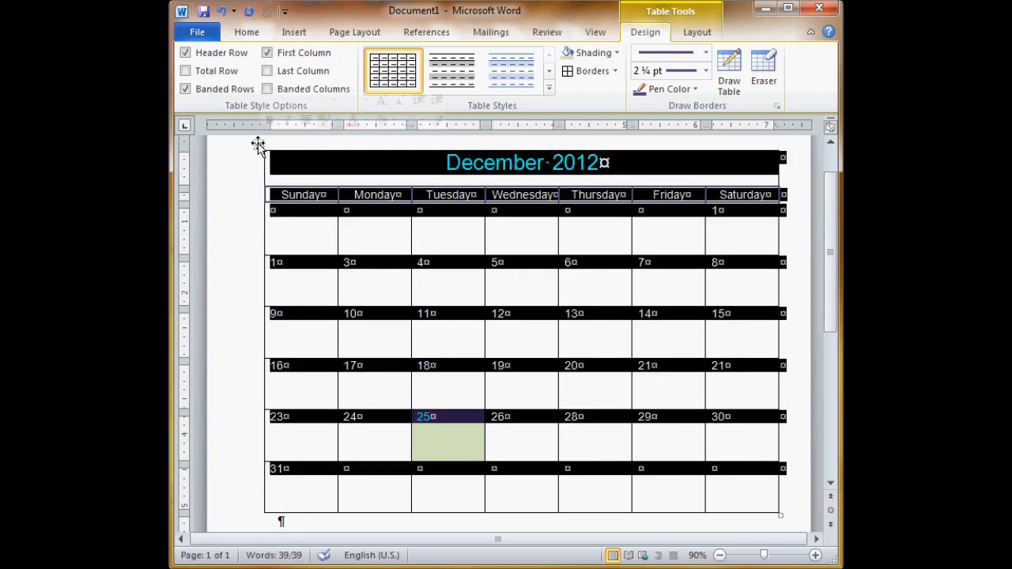
pyautogui.click(705, 55)
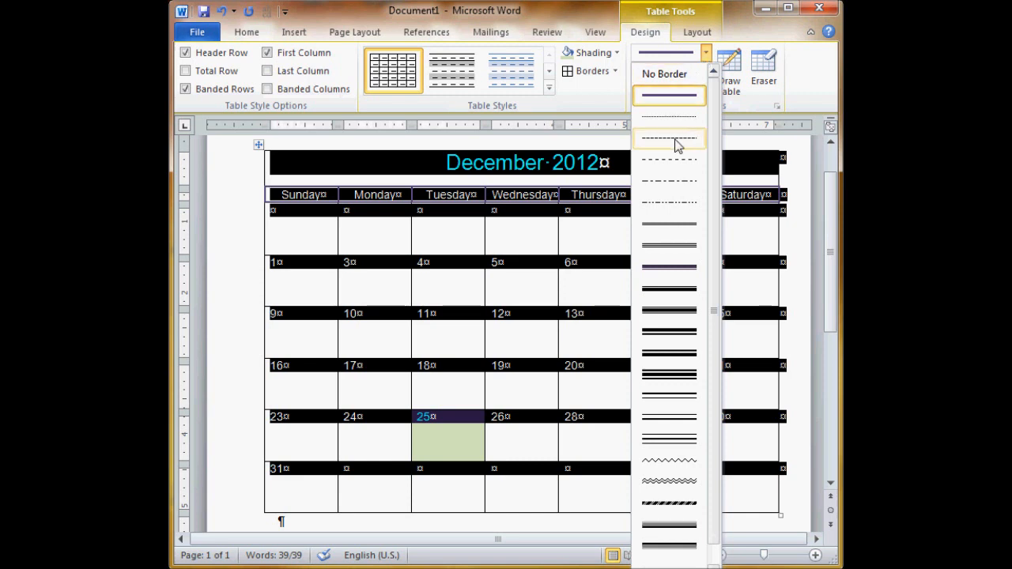
pyautogui.click(664, 271)
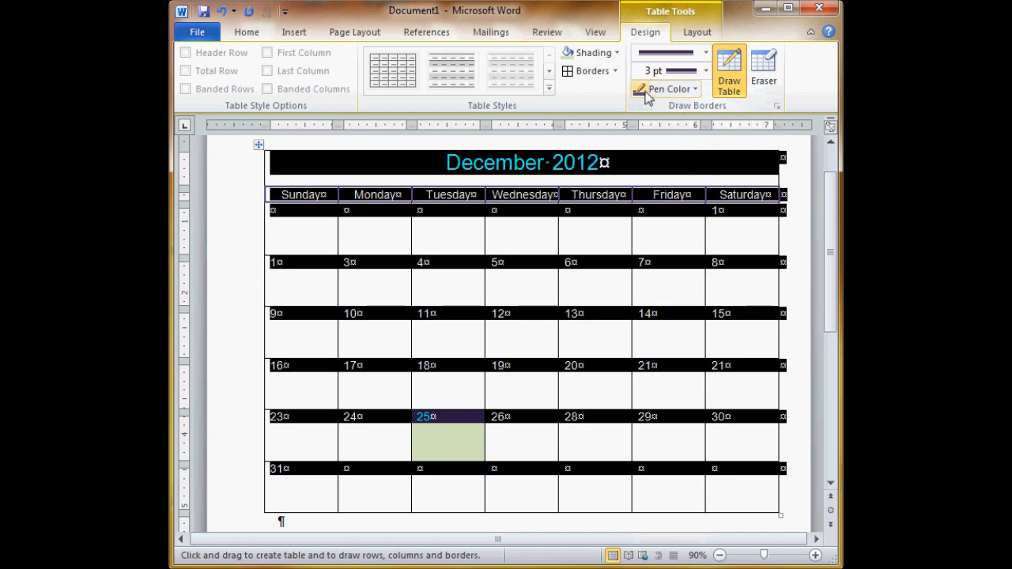
pyautogui.click(616, 71)
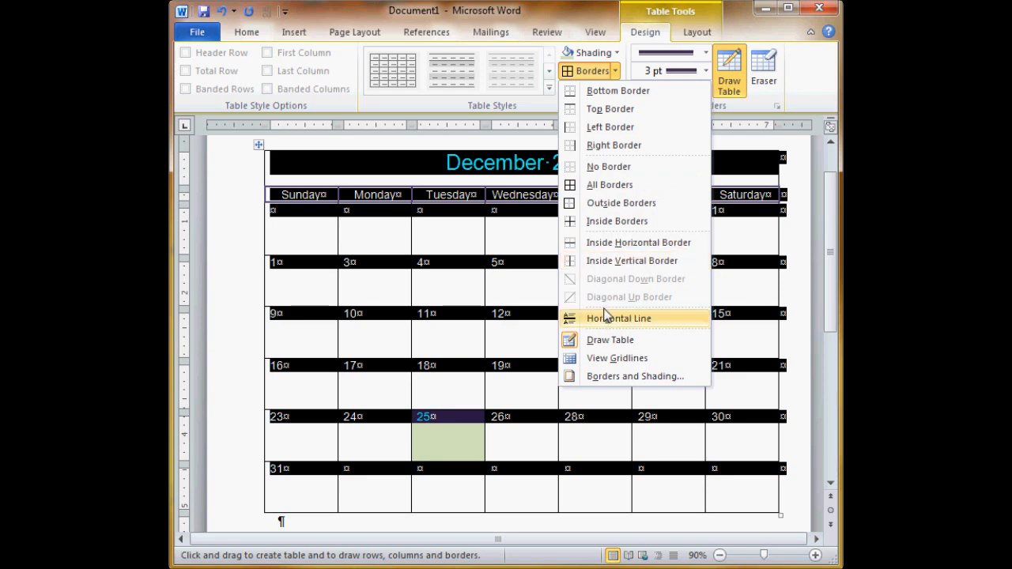
pyautogui.click(612, 205)
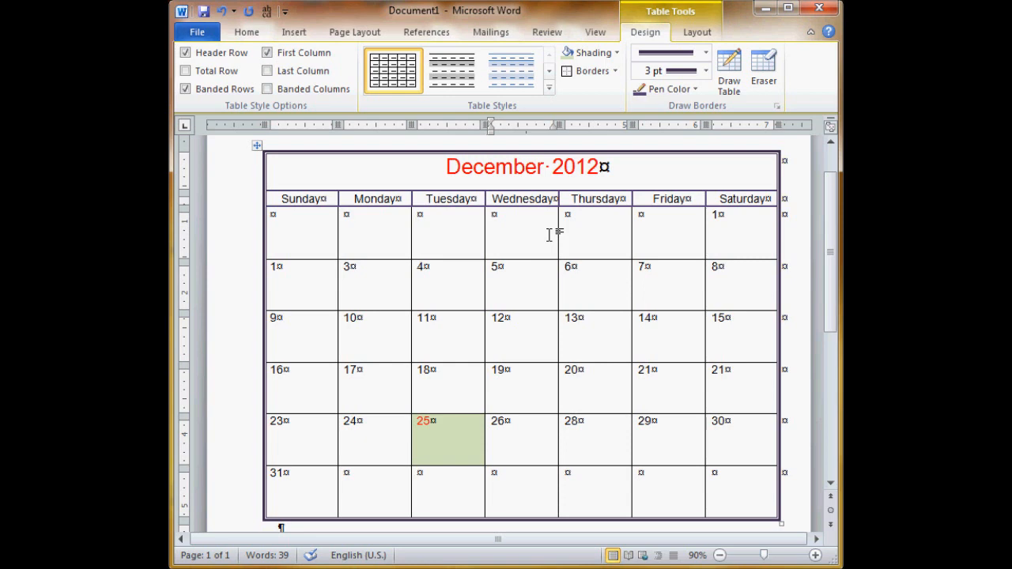
# Step: Enter 1 in the cell after 31, and insert the "New Year's Eve at midnight" clip art below the table
pyautogui.click(387, 480)
pyautogui.write('1')
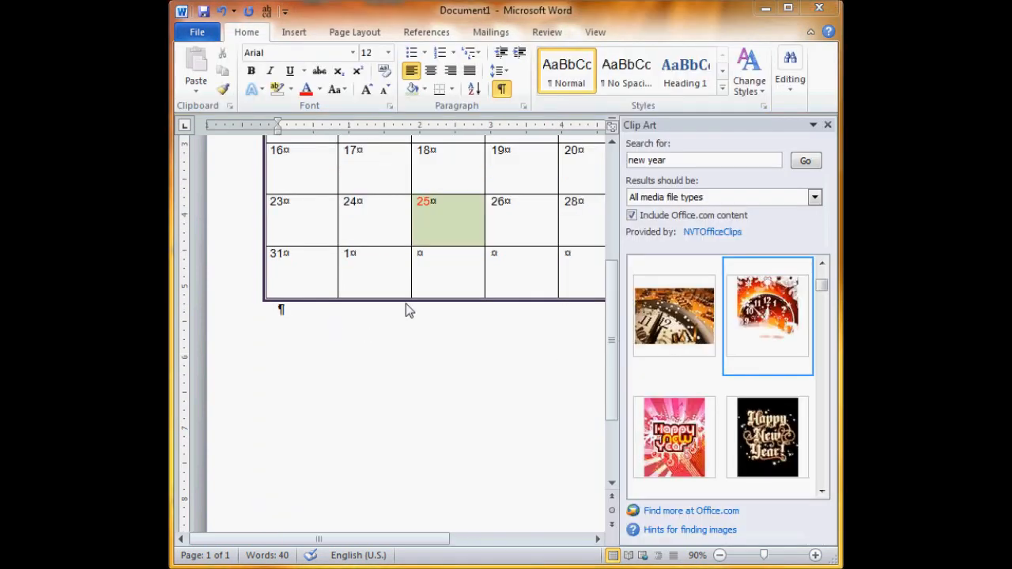
pyautogui.click(307, 313)
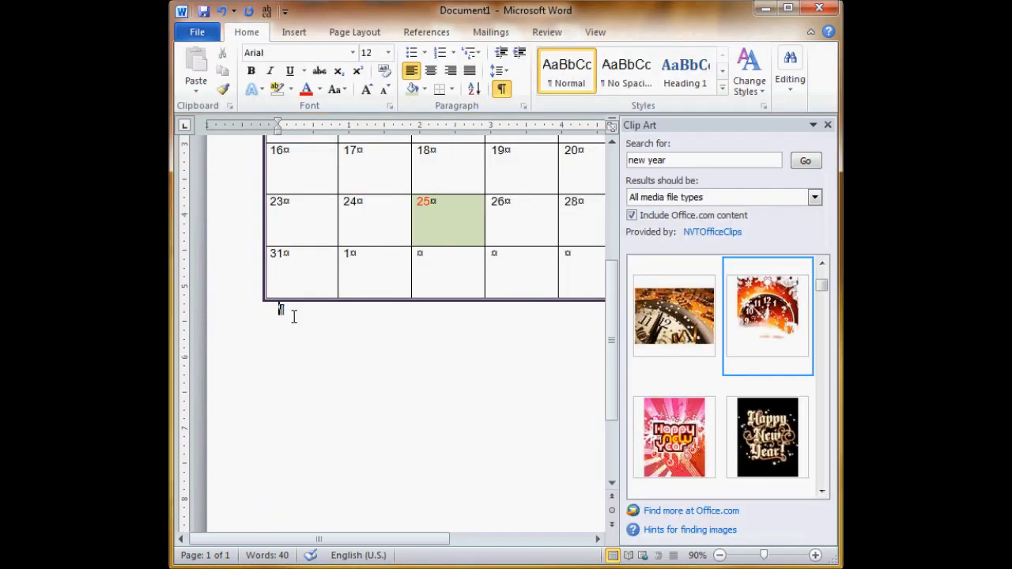
pyautogui.moveTo(779, 316)
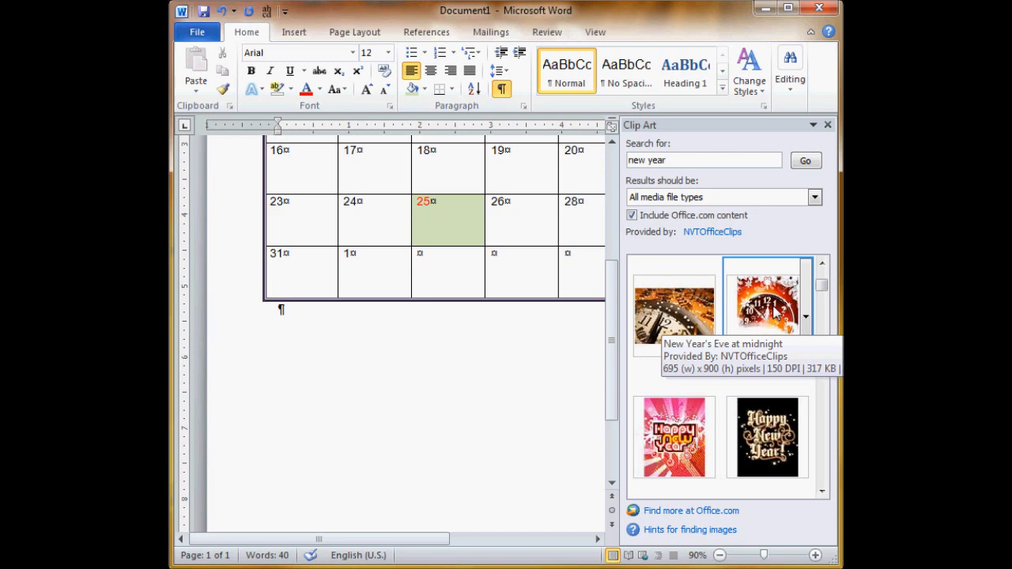
pyautogui.click(776, 313)
# Step: Shrink the inserted clock picture proportionally to about 0.78" high and 0.6" wide
pyautogui.moveTo(277, 237); pyautogui.dragTo(542, 493)
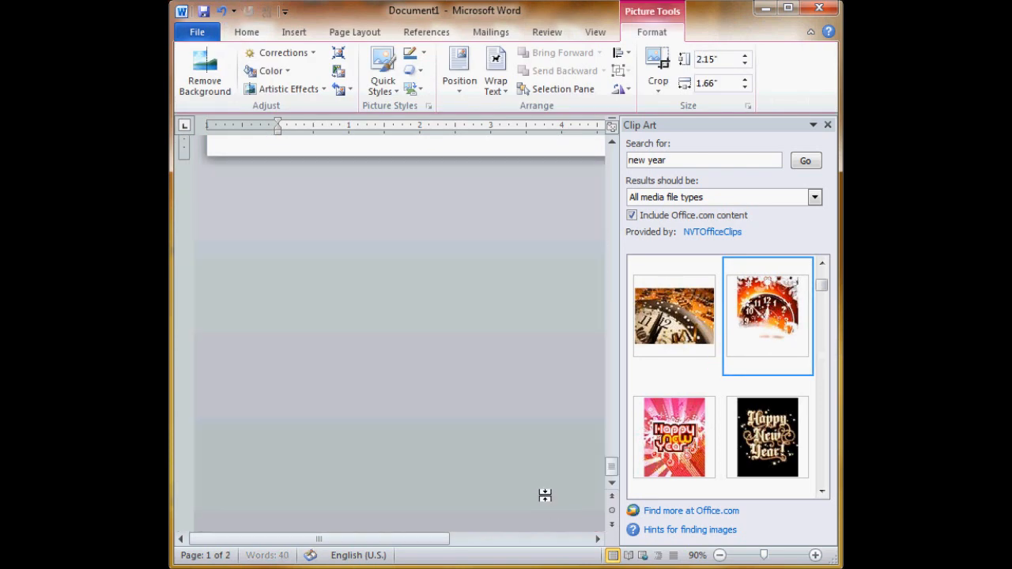
pyautogui.doubleClick(490, 365)
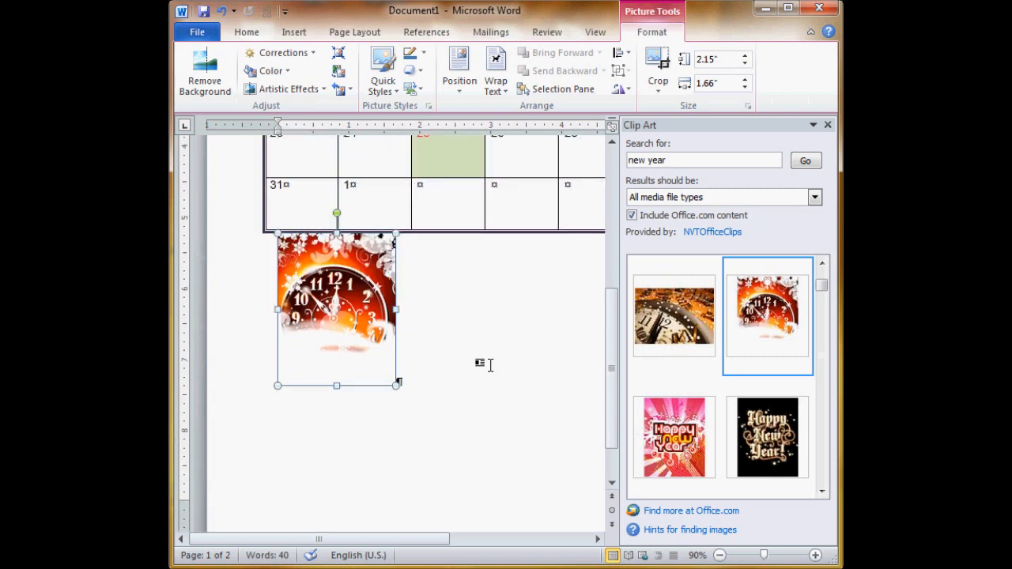
pyautogui.moveTo(397, 385); pyautogui.dragTo(323, 284)
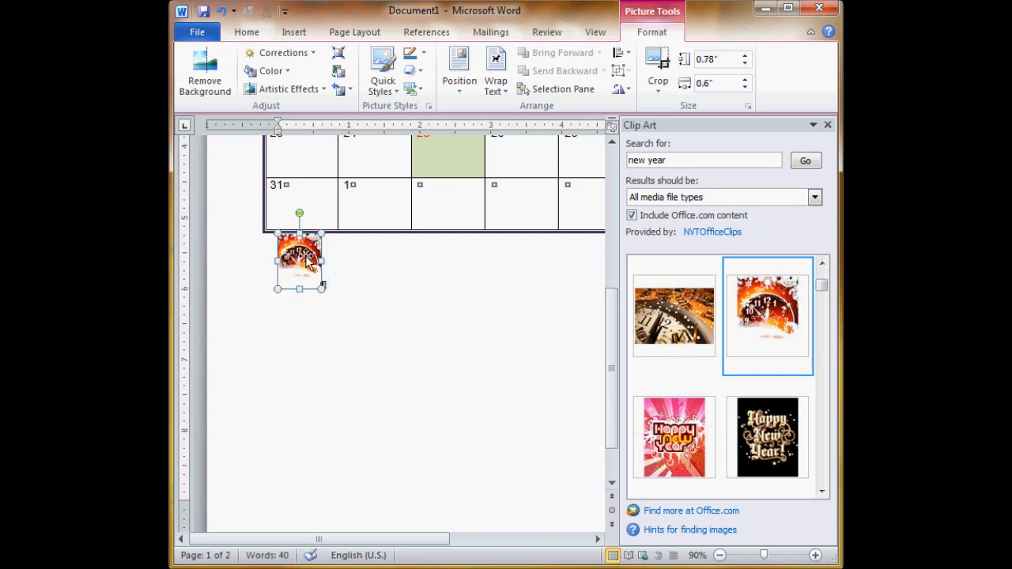
# Step: Set the clock picture's text wrapping to Behind Text and move it into the last row's cell beside the 1
pyautogui.click(495, 83)
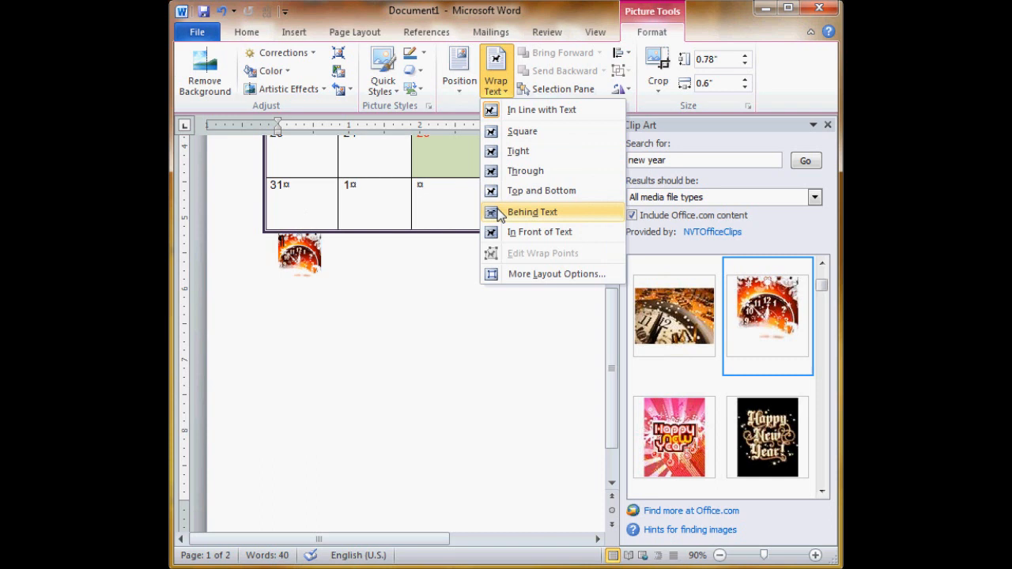
pyautogui.click(531, 212)
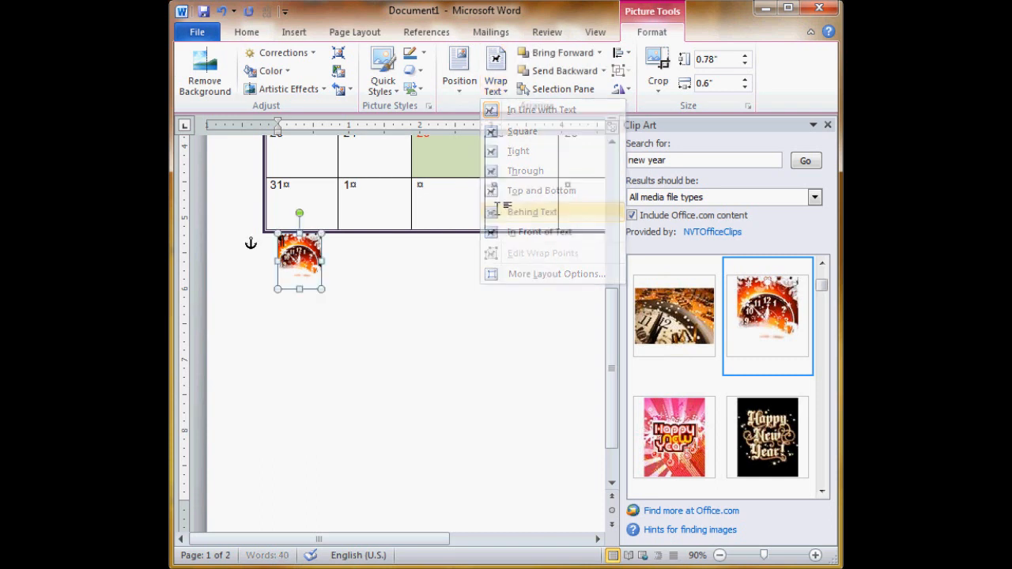
pyautogui.moveTo(303, 255); pyautogui.dragTo(388, 202)
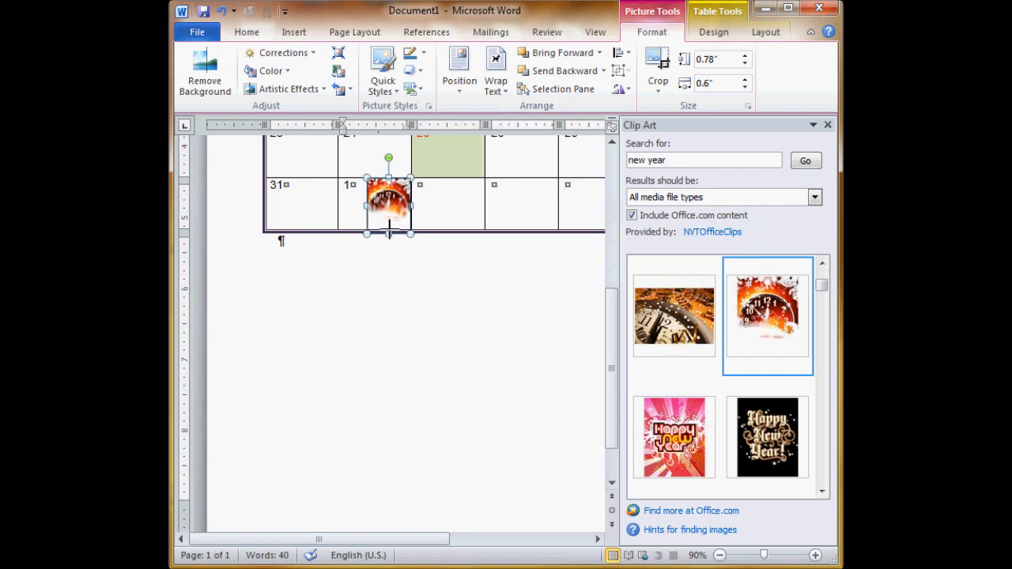
pyautogui.click(459, 255)
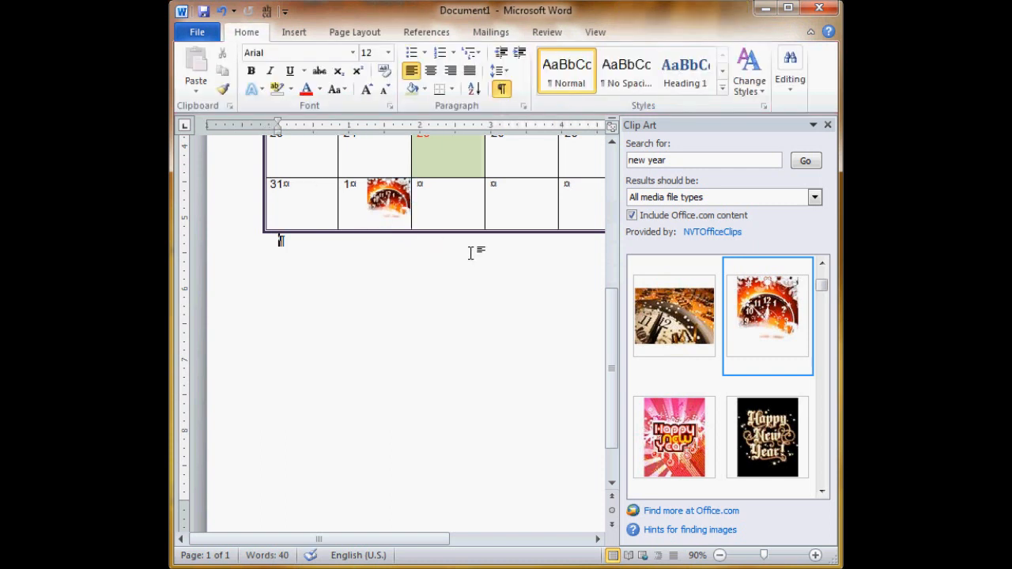
# Step: Close the Clip Art search and bring the whole calendar into view
pyautogui.scroll(2, 469, 253)
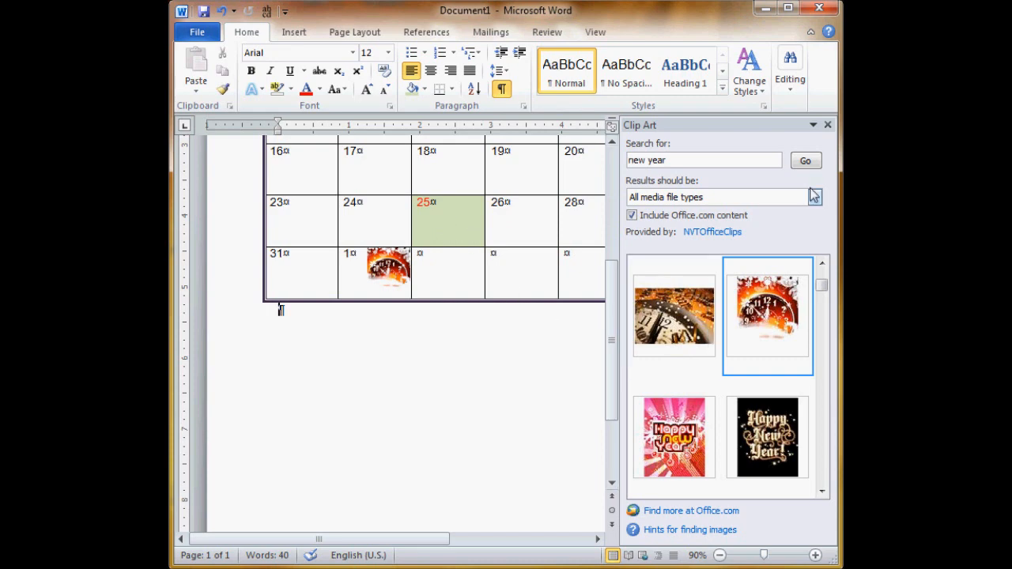
pyautogui.click(828, 125)
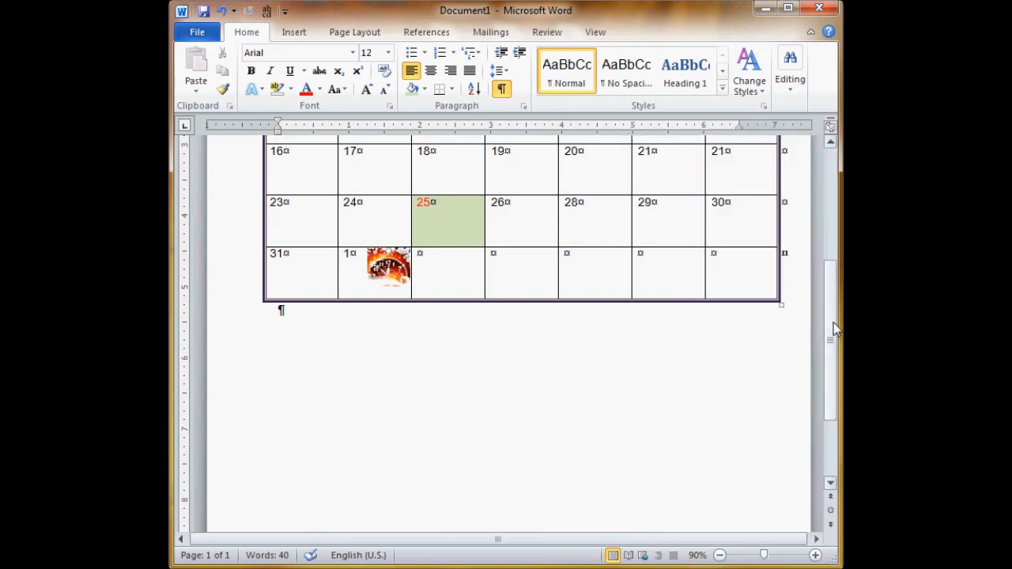
pyautogui.scroll(6, 831, 330)
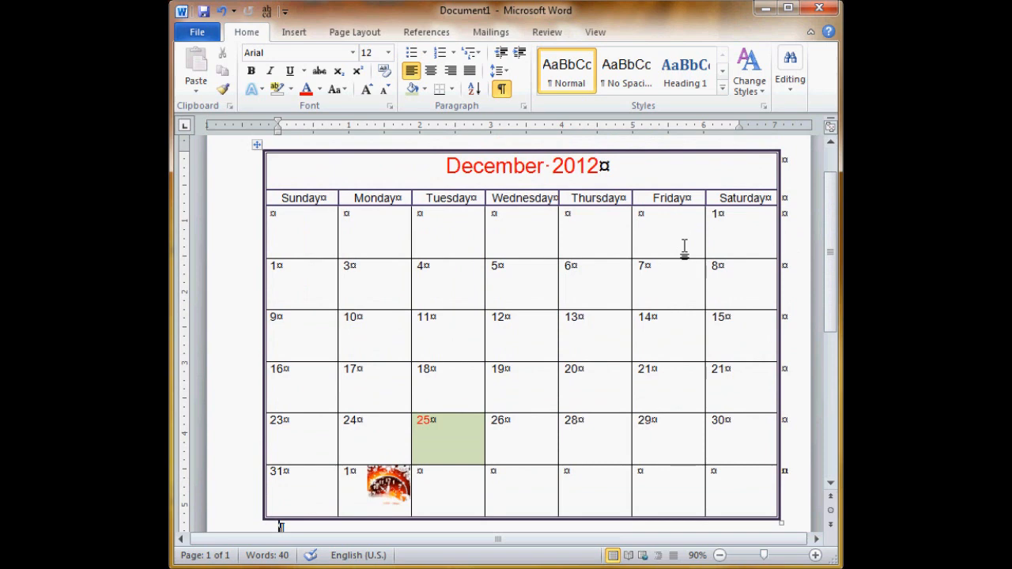